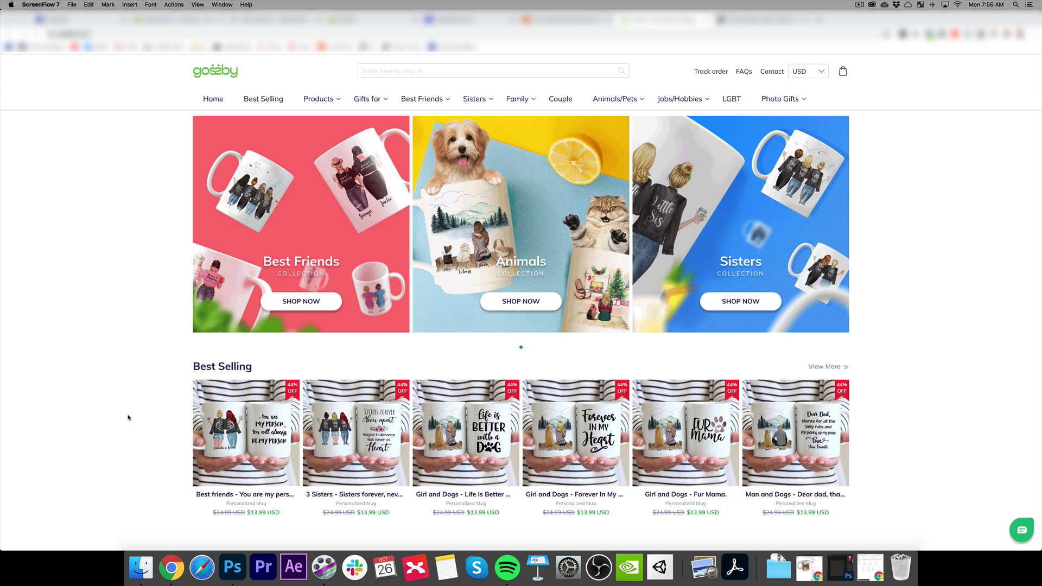
On the Gossby best-friends mug page, give Girl #1 light skin, the first arm pose and a champagne glass
left_click(234, 245)
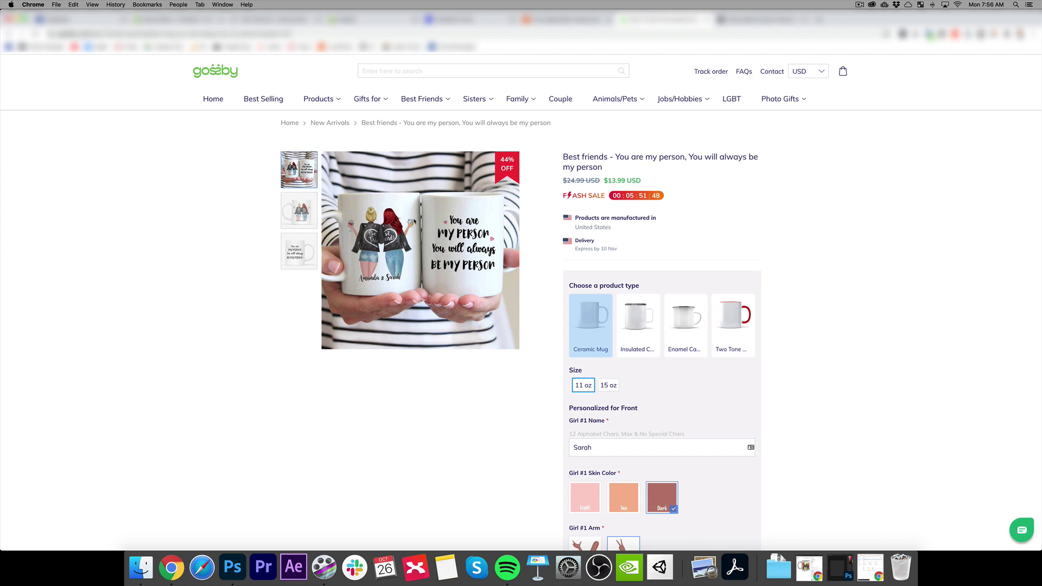
scroll(411, 223, "down", 2)
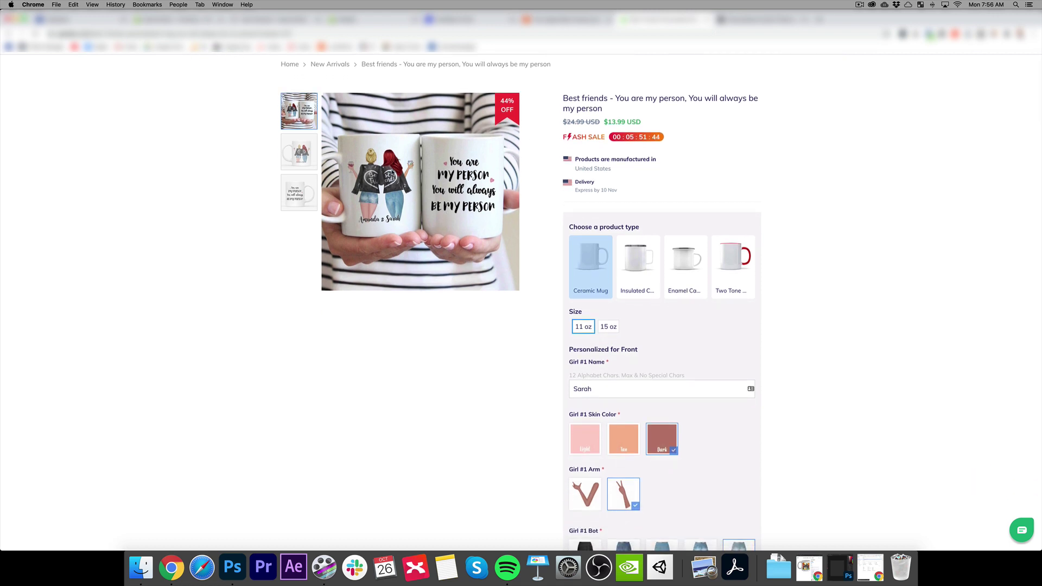
scroll(679, 206, "down", 4)
left_click(584, 319)
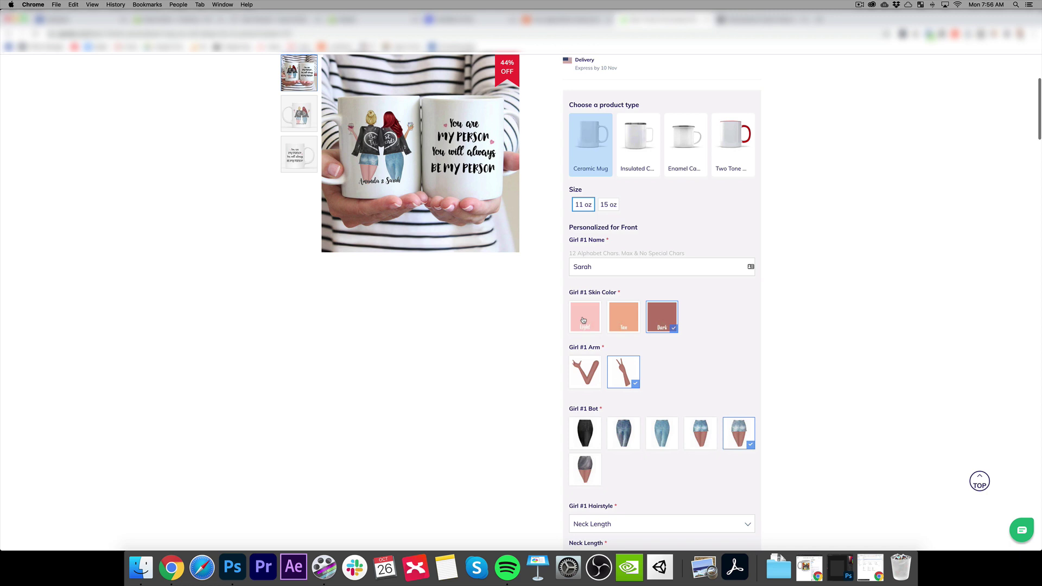
left_click(595, 374)
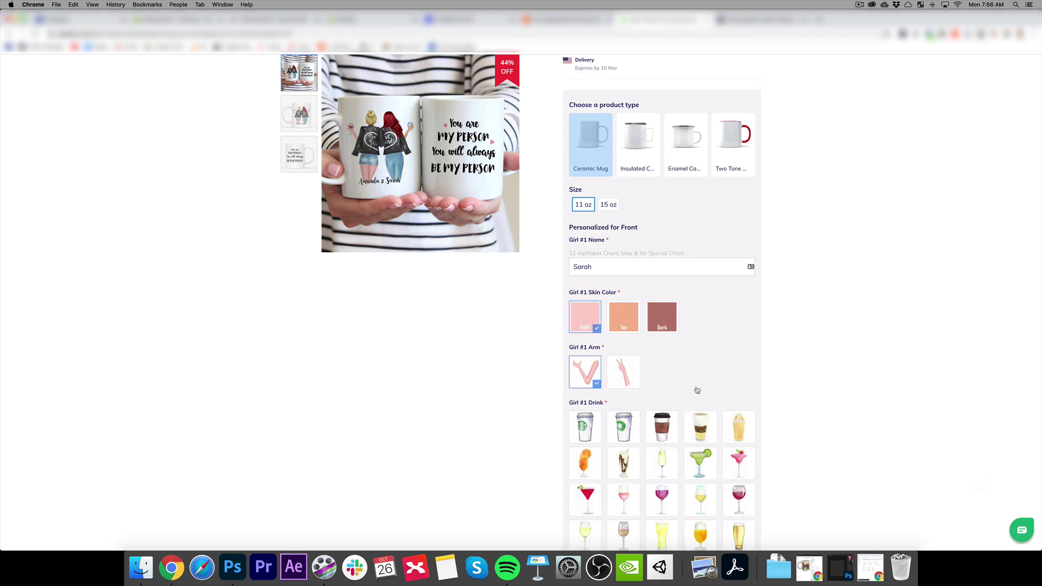
left_click(662, 463)
Dress Girl #1 in black bottoms and give her blonde Shoulder Length hair
scroll(537, 400, "down", 5)
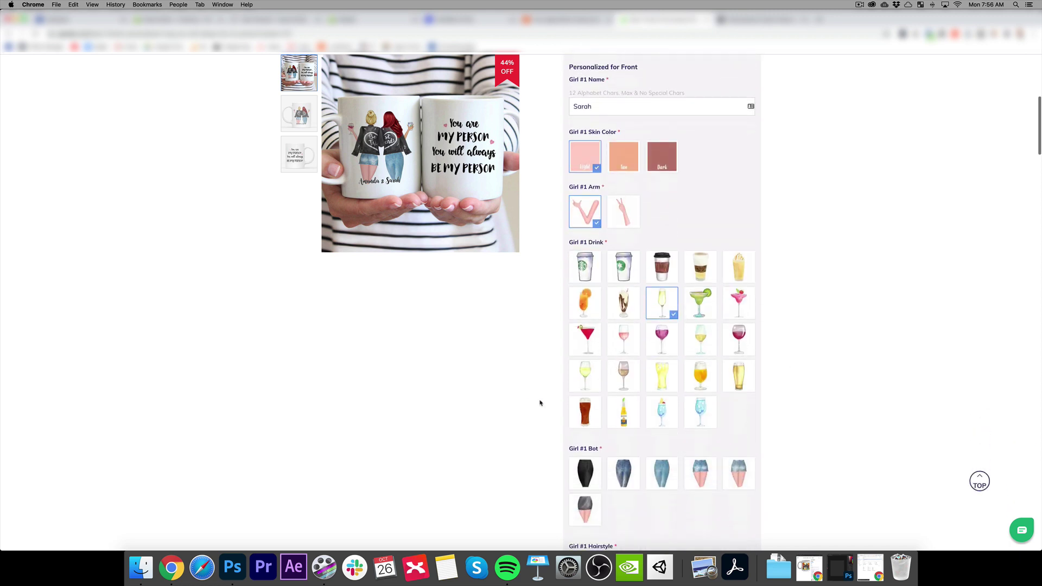
left_click(584, 335)
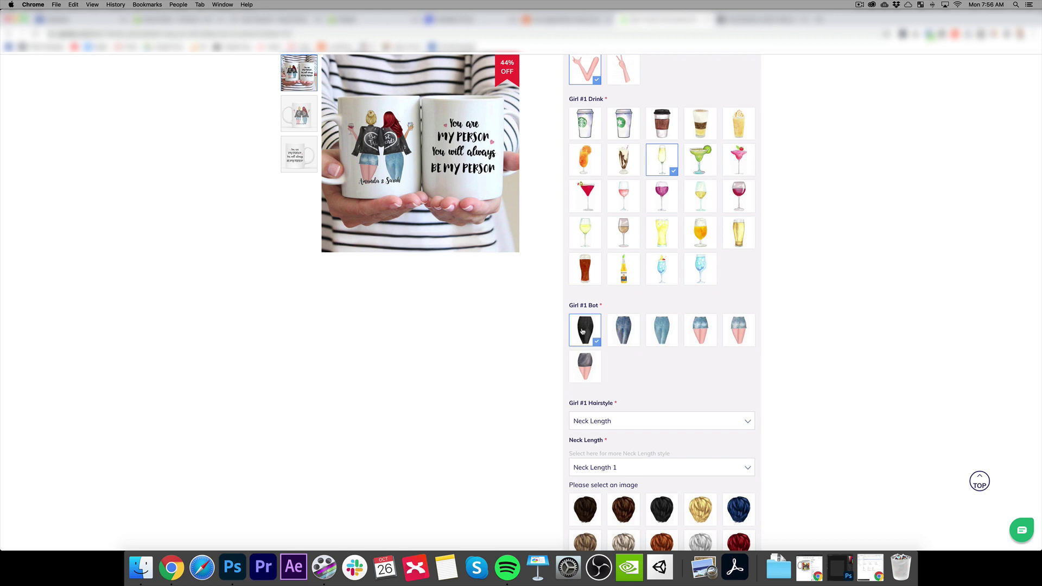
scroll(509, 348, "down", 3)
left_click(632, 299)
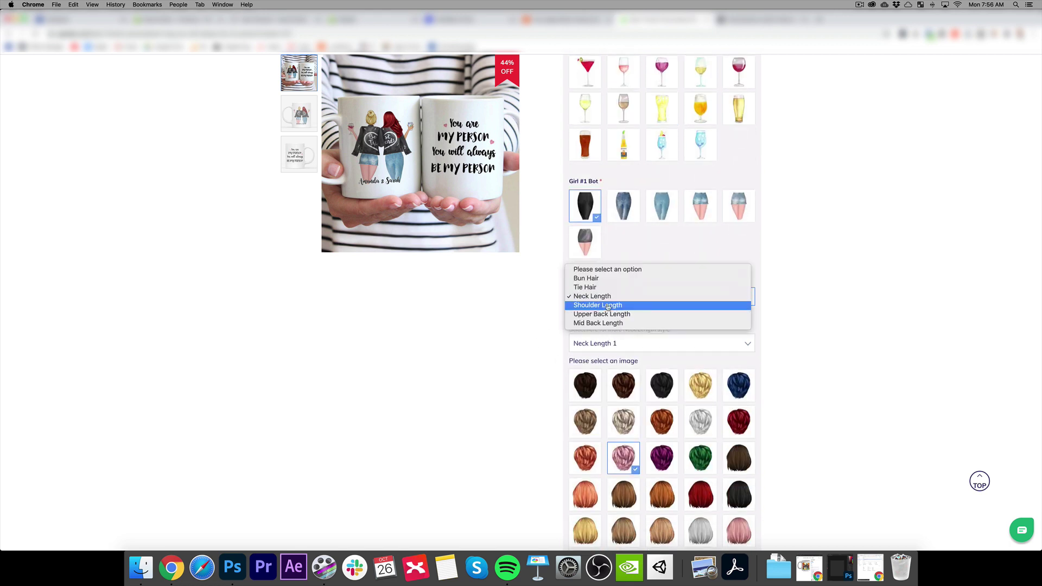
left_click(609, 308)
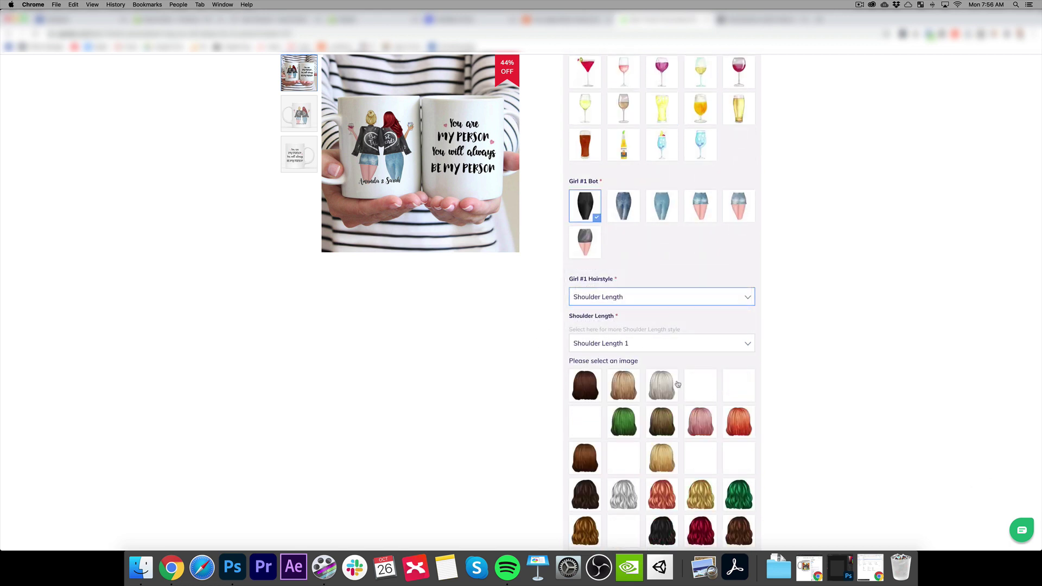
left_click(624, 387)
scroll(437, 410, "down", 15)
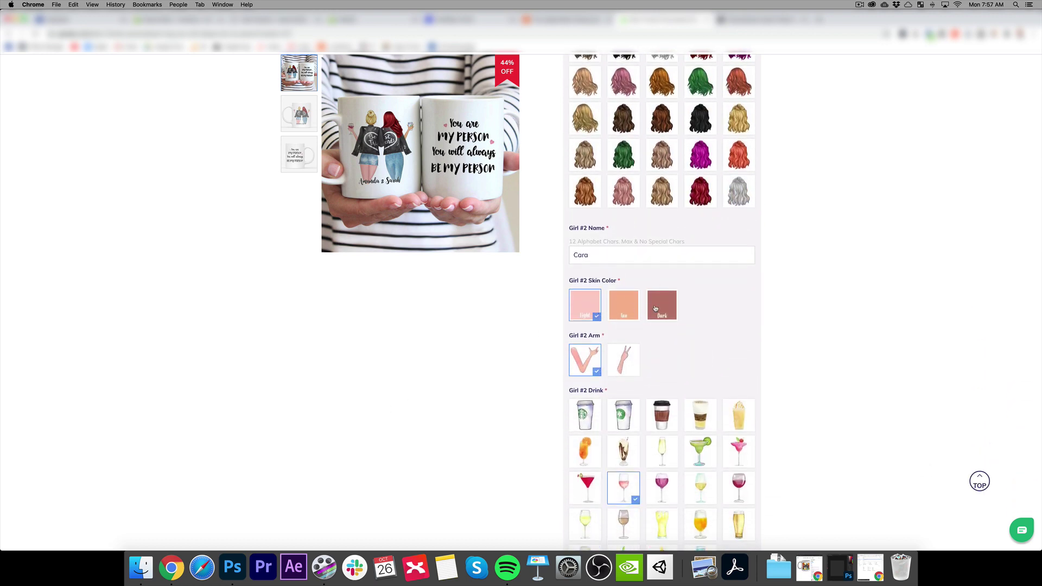
Give Girl #2 dark skin, a coffee cup, denim shorts and a black Bun Hair
left_click(661, 305)
left_click(661, 415)
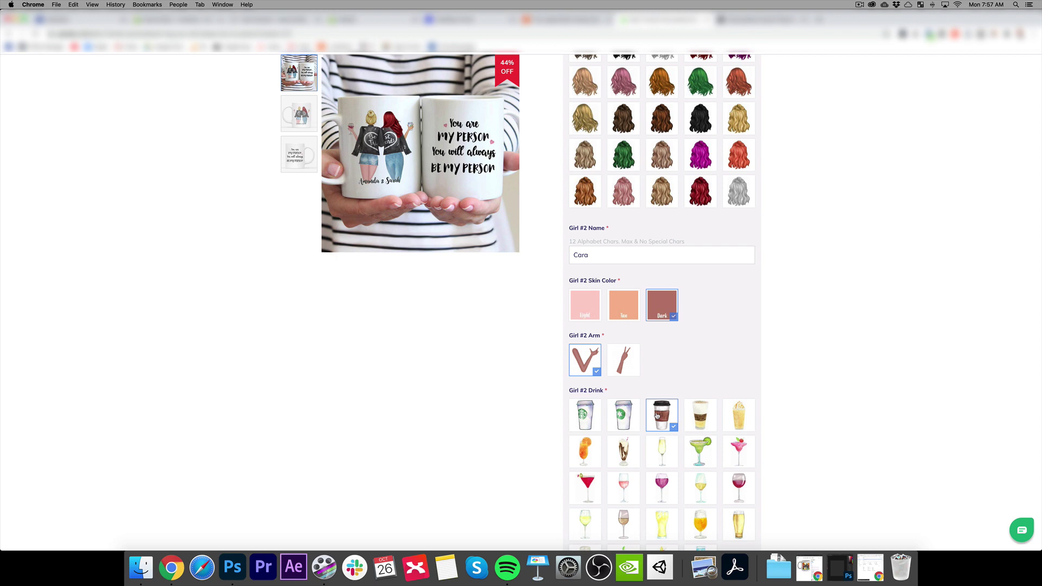
scroll(502, 407, "down", 7)
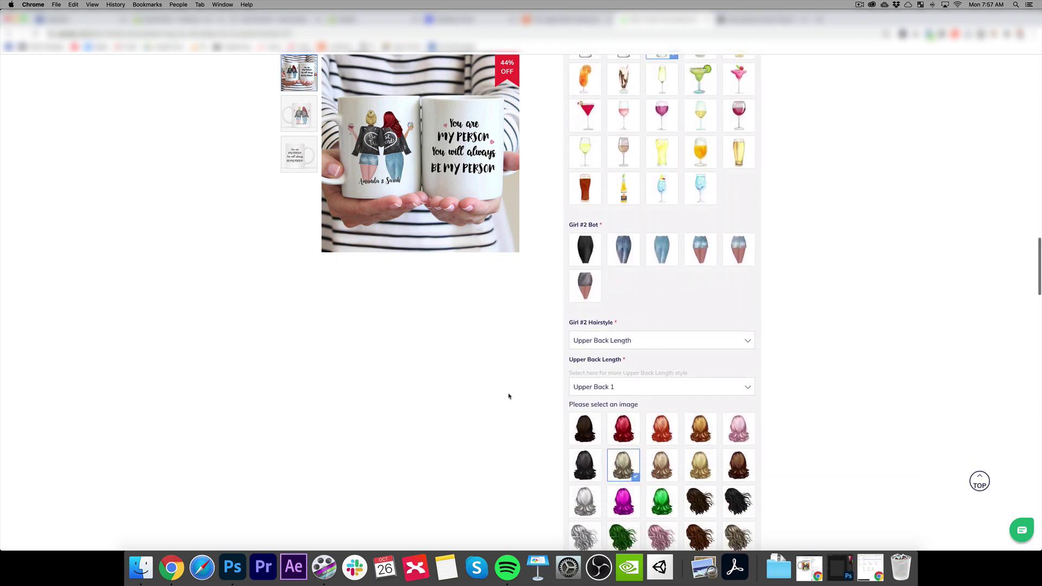
scroll(627, 284, "up", 5)
scroll(627, 285, "down", 5)
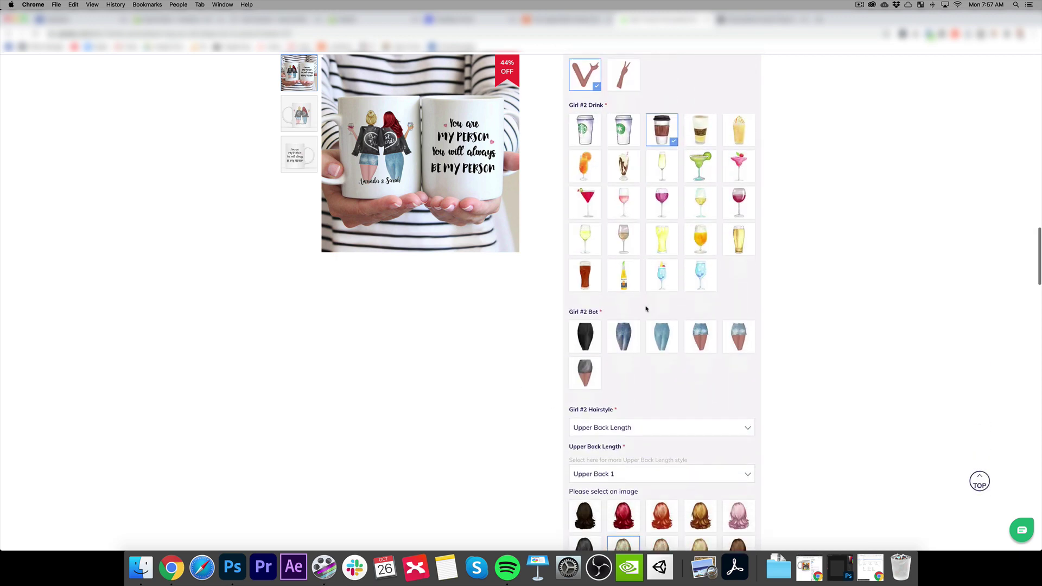
left_click(700, 296)
scroll(598, 342, "down", 2)
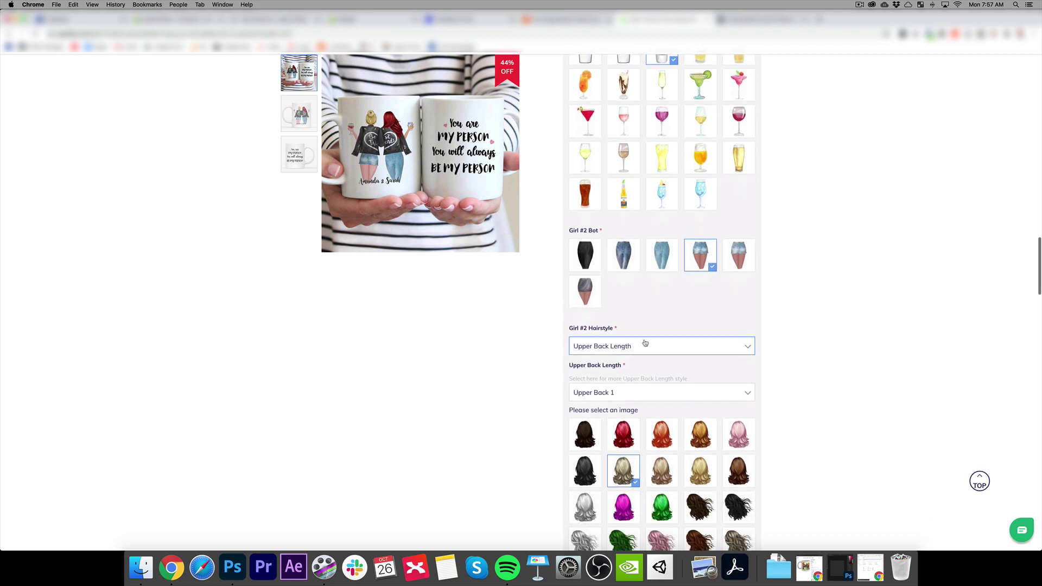
left_click(646, 346)
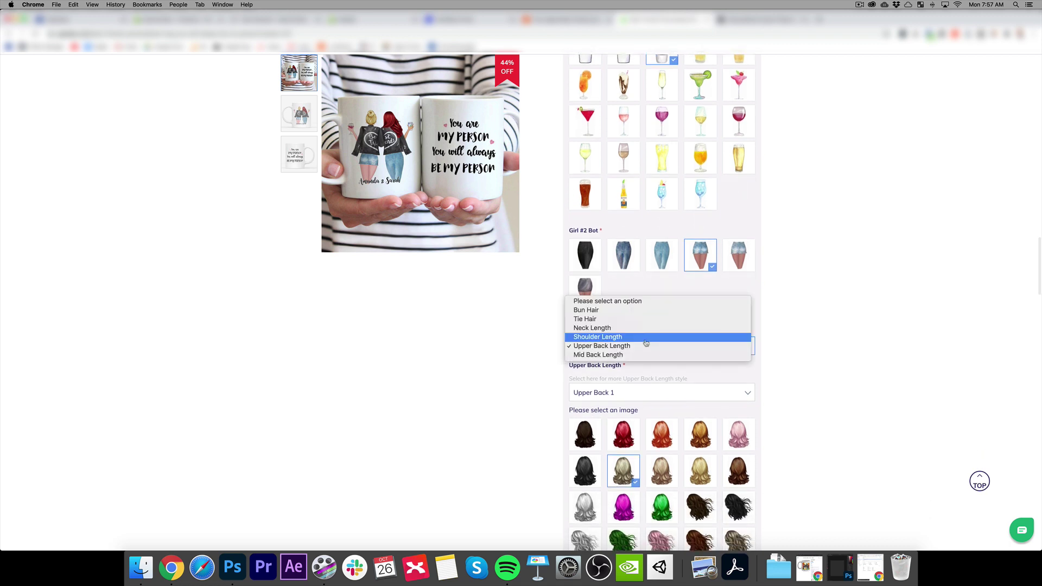
left_click(605, 311)
left_click(591, 402)
Choose the 'Best friends forever never apart…' quote for the mug's back
scroll(544, 388, "down", 15)
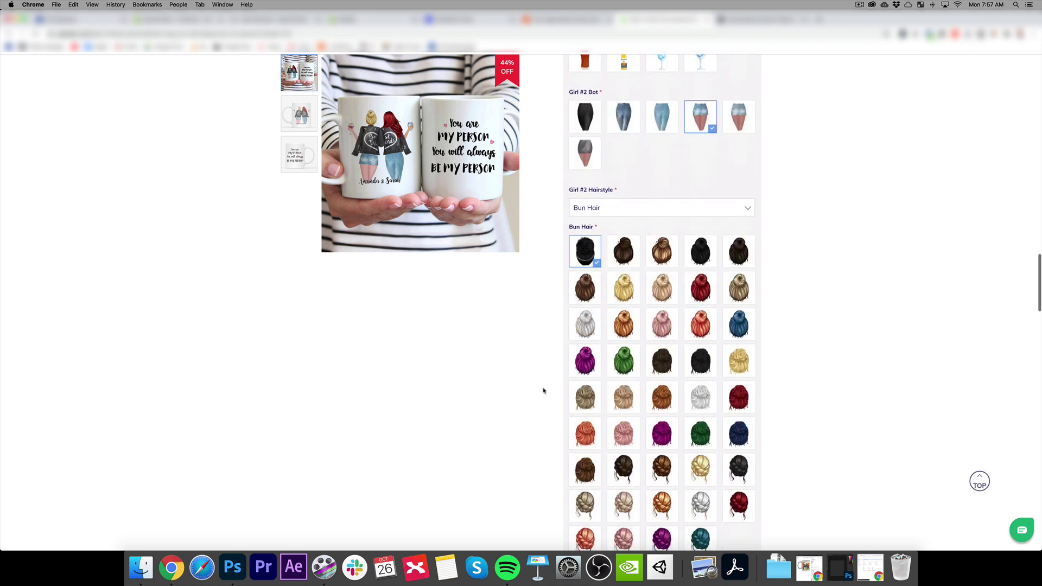
left_click(652, 260)
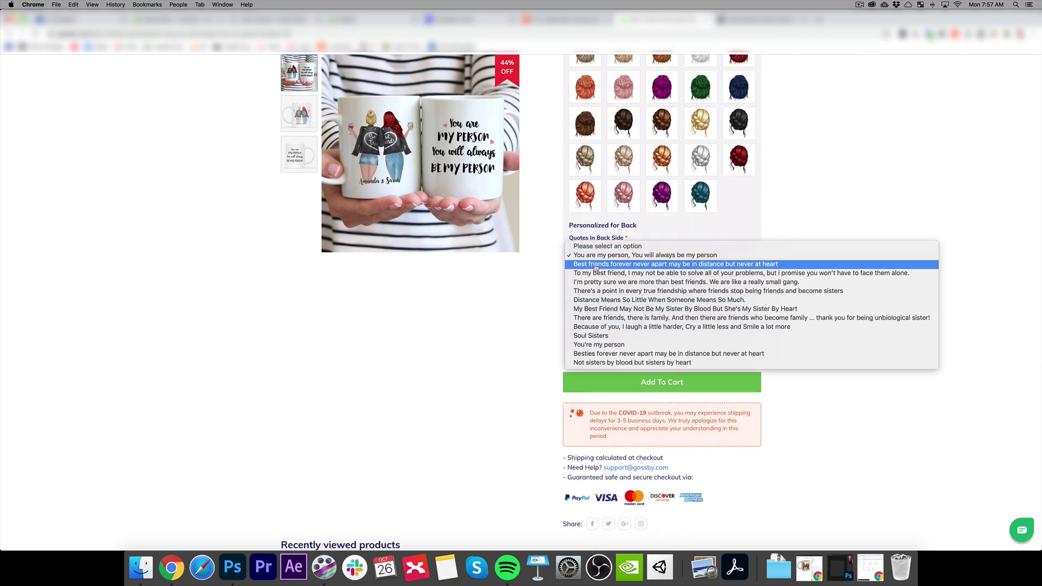
left_click(646, 263)
Preview the personalized mug front with both girls and names, then close it and return to the top
left_click(647, 282)
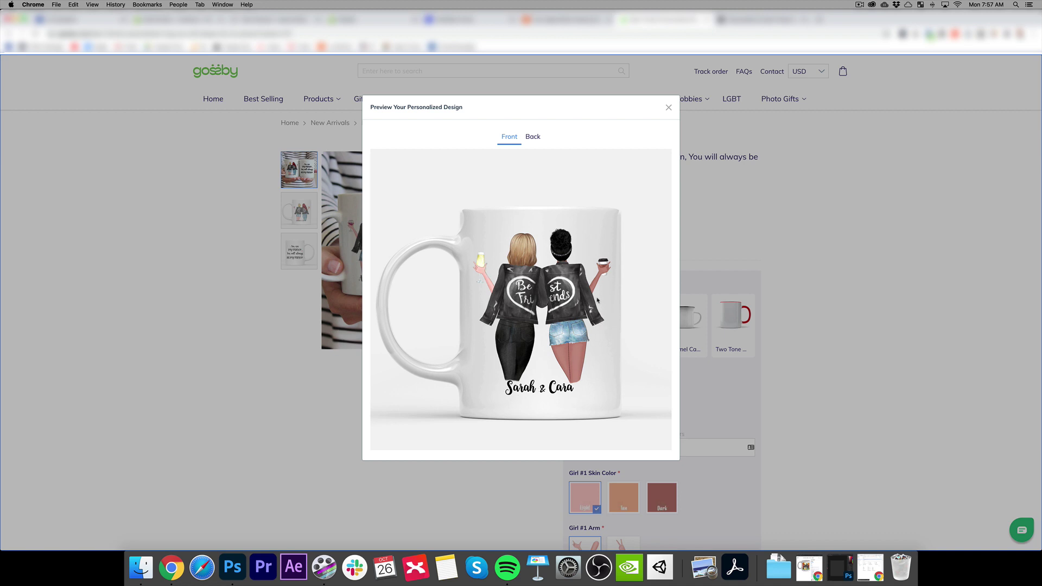
left_click(668, 106)
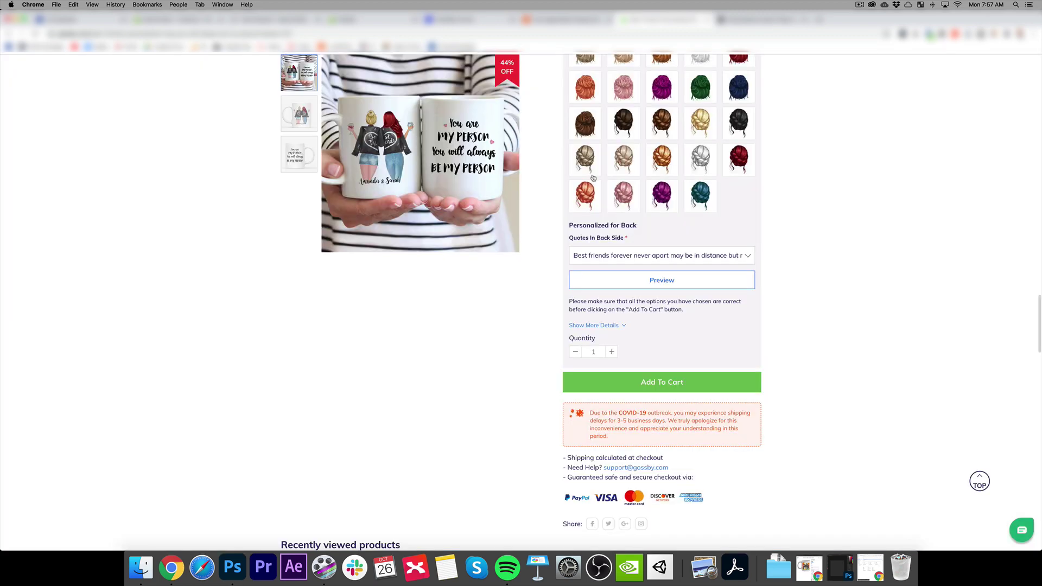
scroll(560, 175, "up", 10)
scroll(524, 163, "up", 15)
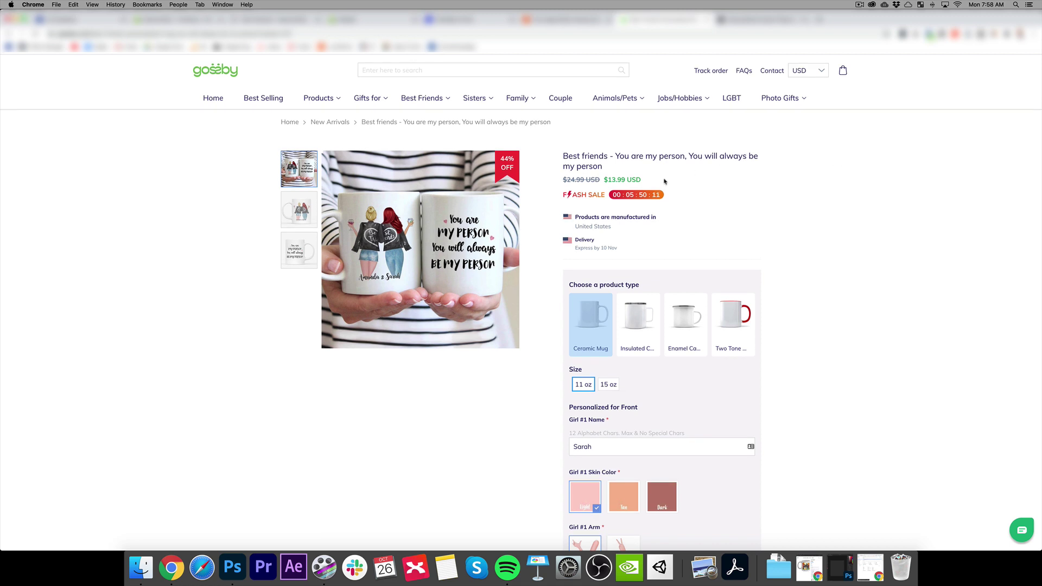
Switch to the Etsy 'Custom Besties' best-friends portrait clipart listing
left_click(539, 19)
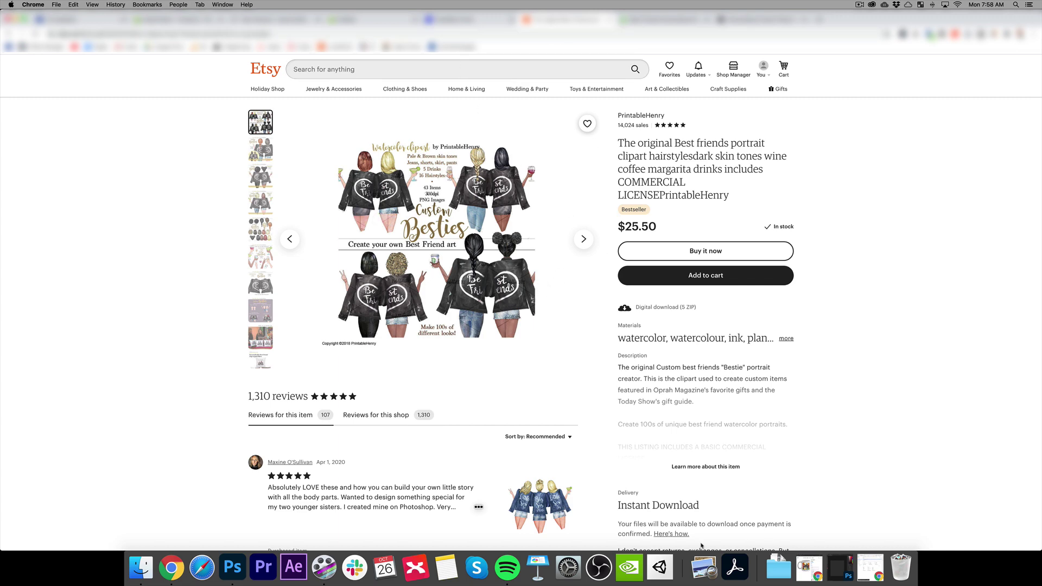
In the Photoshop clipart document, expand the 2 Girls group and the Right - Hair layers
left_click(231, 568)
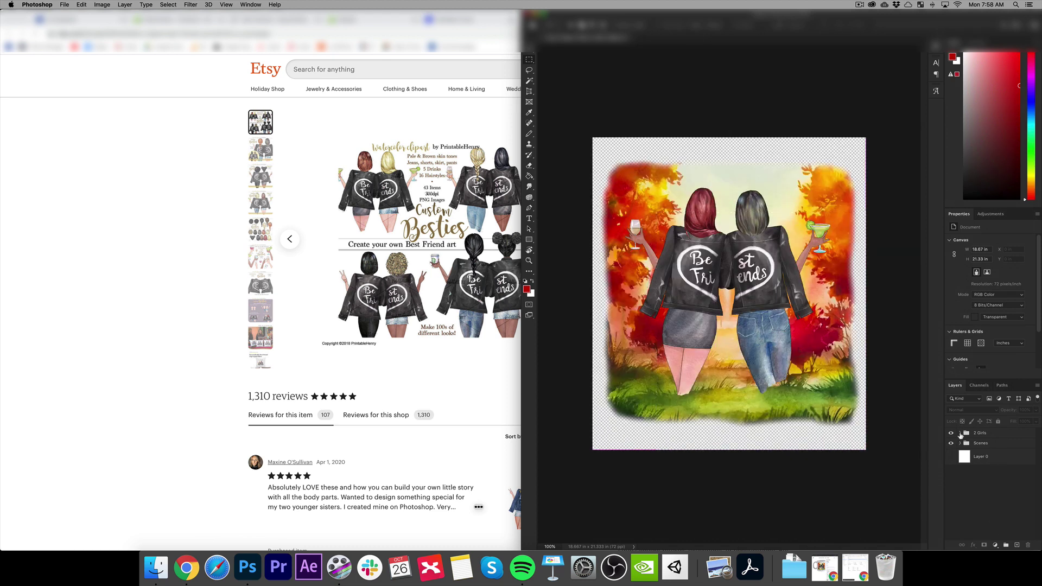
left_click(960, 434)
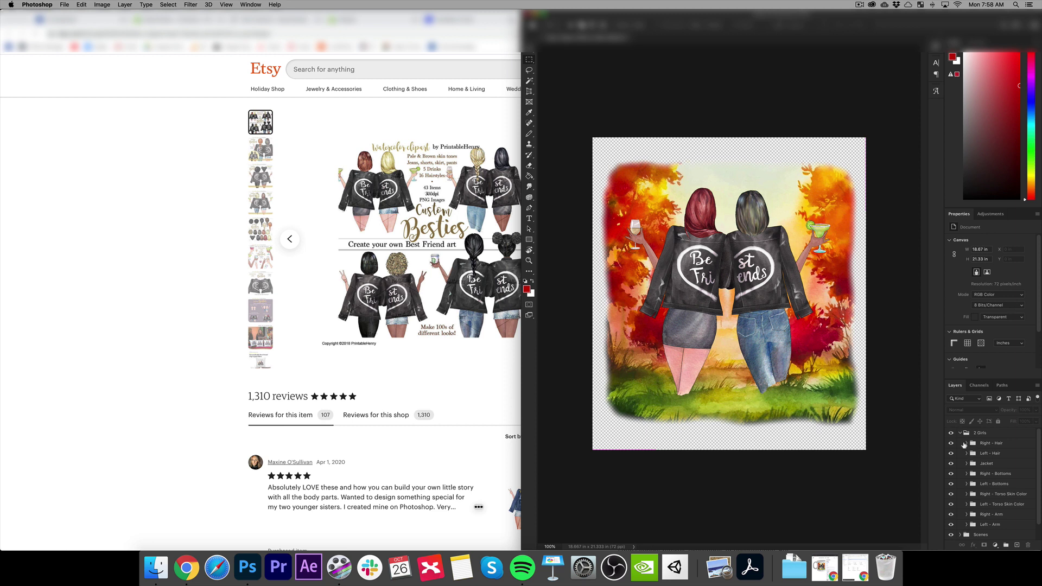
left_click(965, 445)
left_click(966, 445)
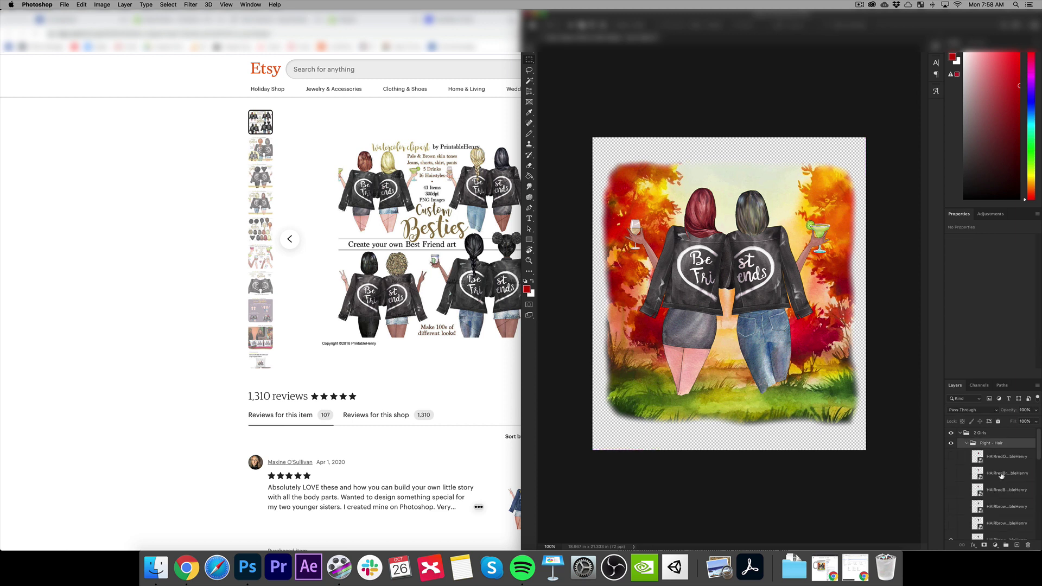
Try the brown braid, red and other hair layers on the right girl
scroll(966, 462, "down", 3)
left_click(951, 460)
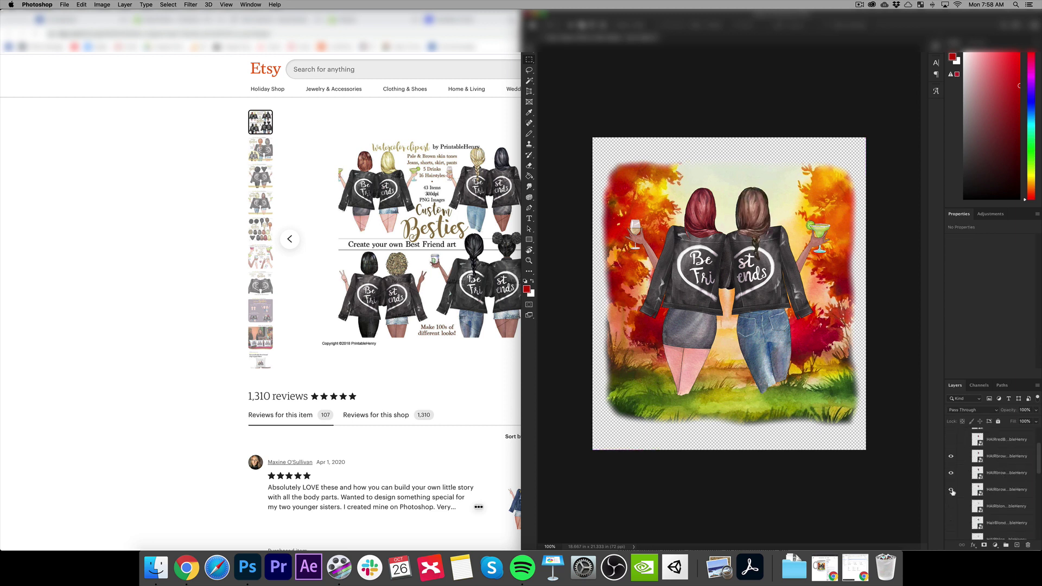
left_click(950, 441)
scroll(952, 445, "up", 3)
left_click(951, 474)
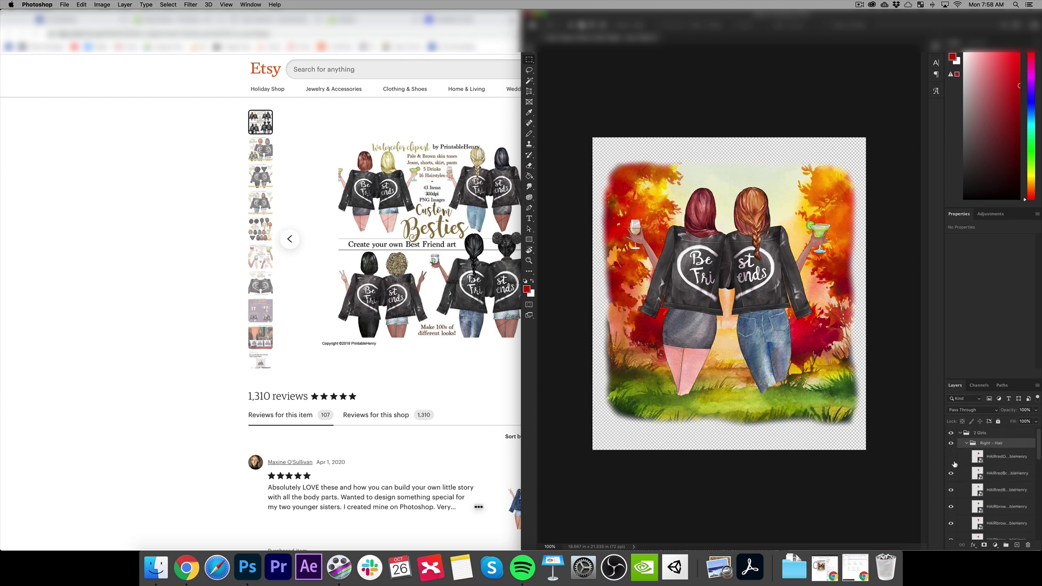
left_click(951, 460)
scroll(951, 462, "down", 3)
Toggle the blonde, brown and red hair layers until the right girl has a blonde braid, then return to Etsy
left_click(951, 445)
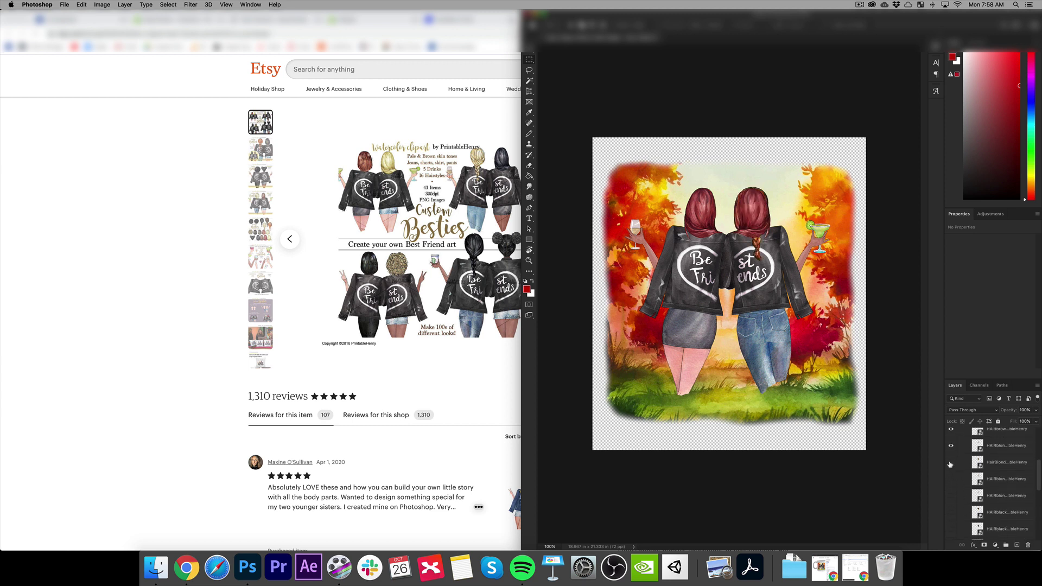
left_click(950, 462)
left_click(951, 479)
left_click(950, 462)
left_click(951, 445)
left_click(950, 429)
scroll(950, 431, "up", 2)
left_click(950, 451)
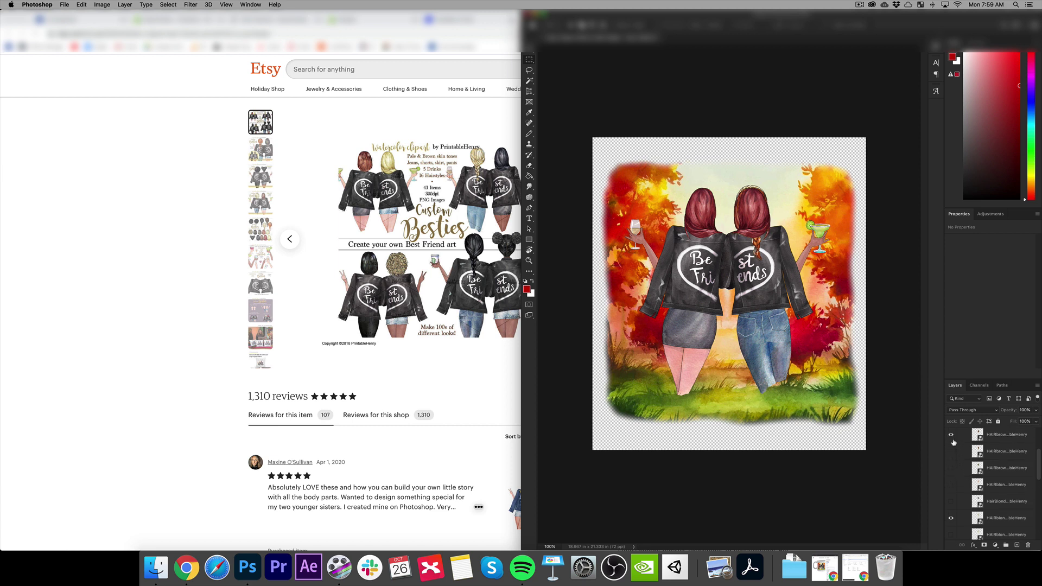
scroll(952, 445, "up", 2)
left_click(951, 438)
left_click(951, 439)
scroll(951, 442, "up", 1)
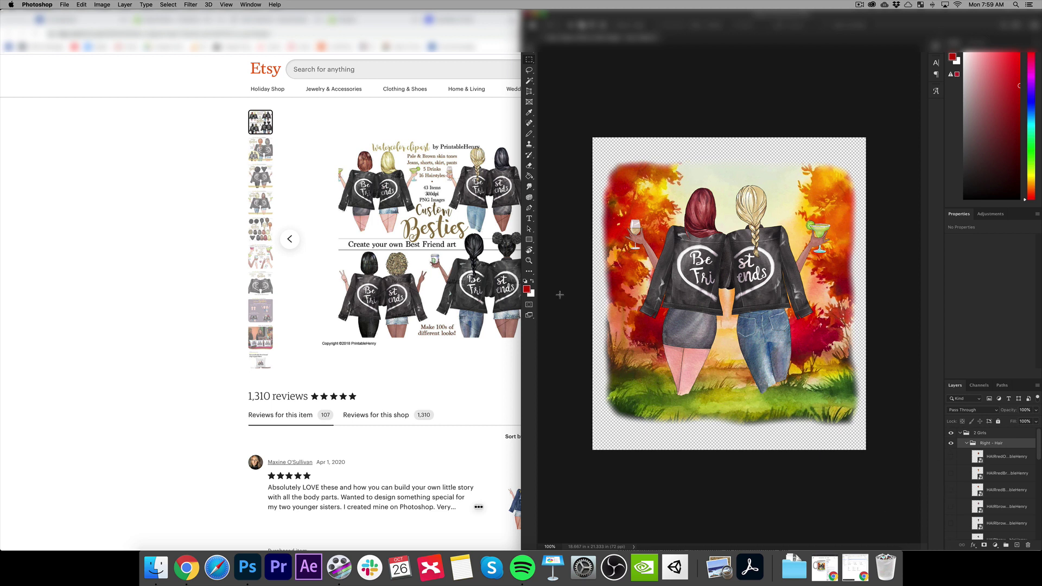
left_click(98, 186)
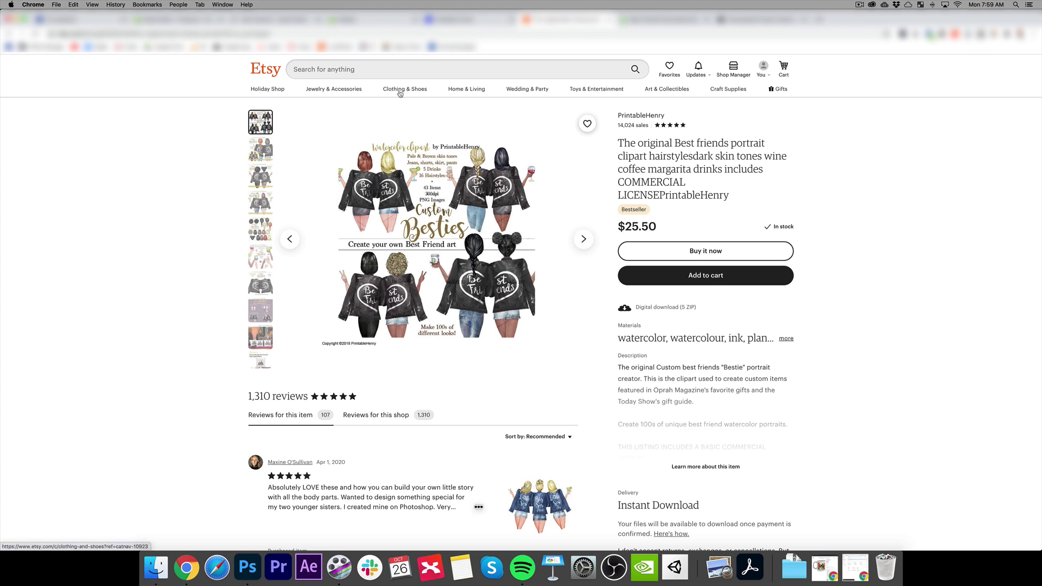
On teeinblue's Artworks page, unlock the 1344x1536 Best Friends artwork
left_click(470, 21)
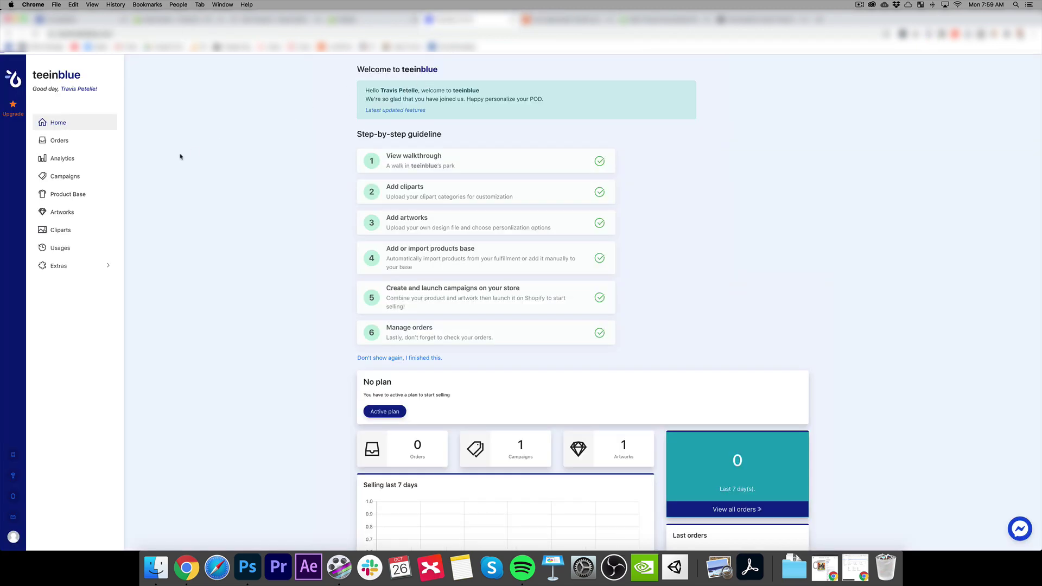
left_click(54, 211)
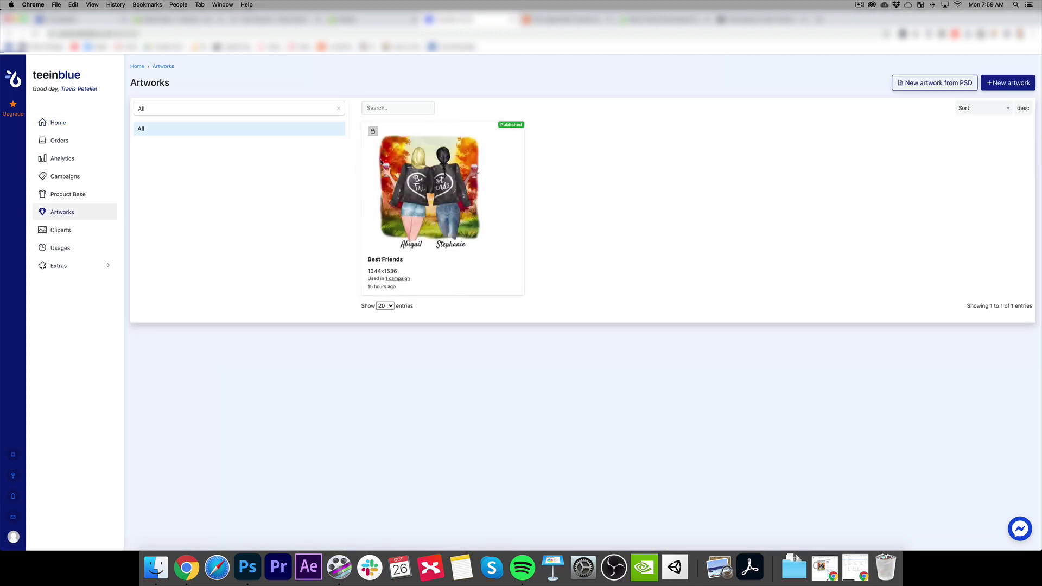
left_click(371, 132)
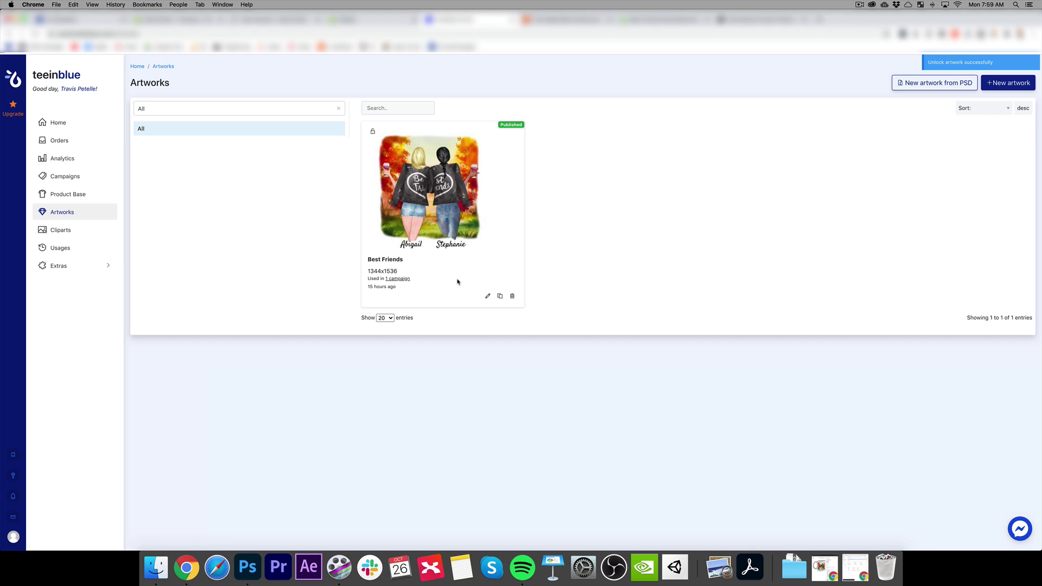
left_click(488, 296)
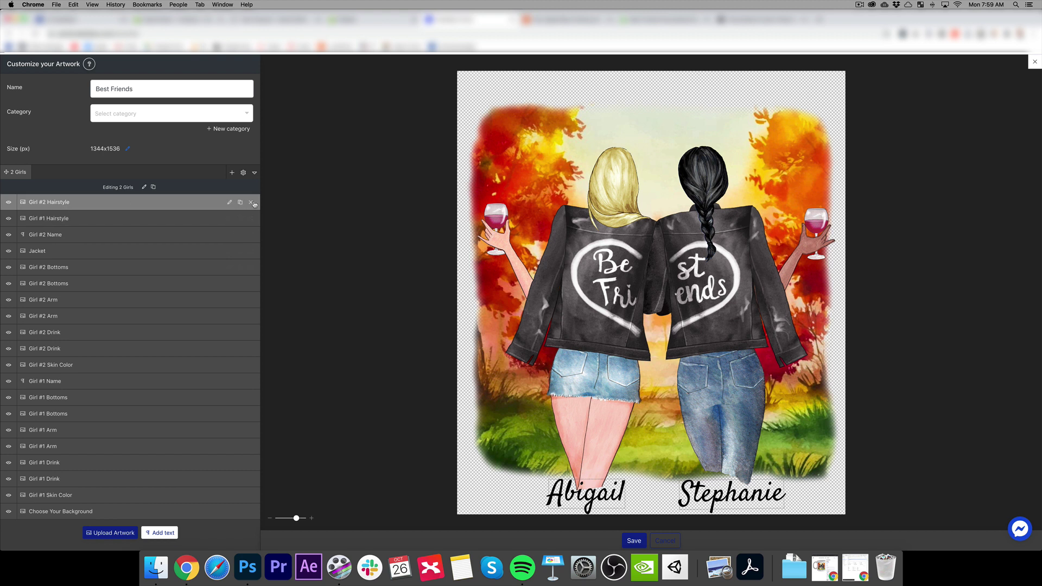
left_click(37, 205)
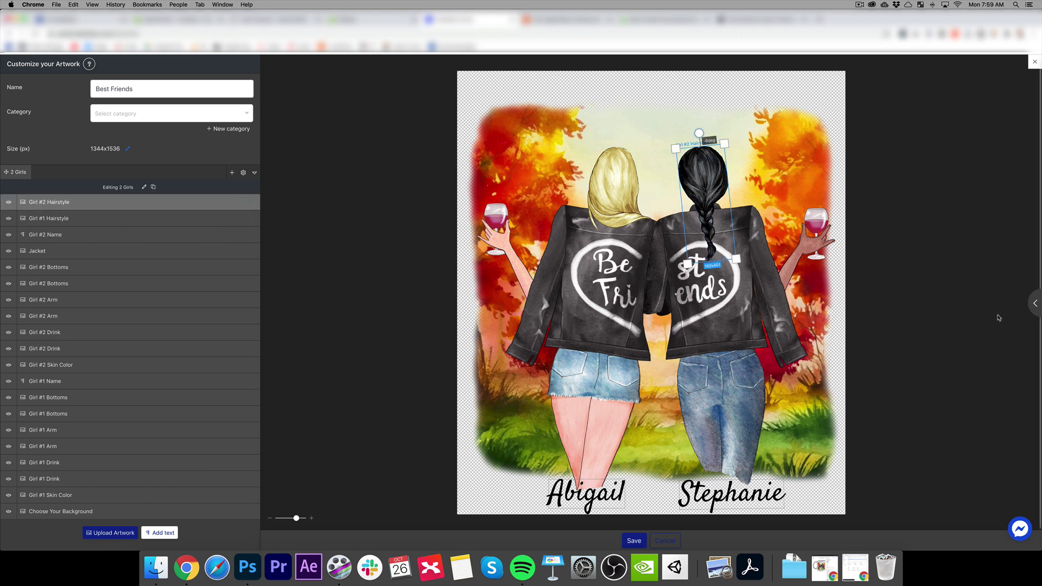
left_click(1034, 301)
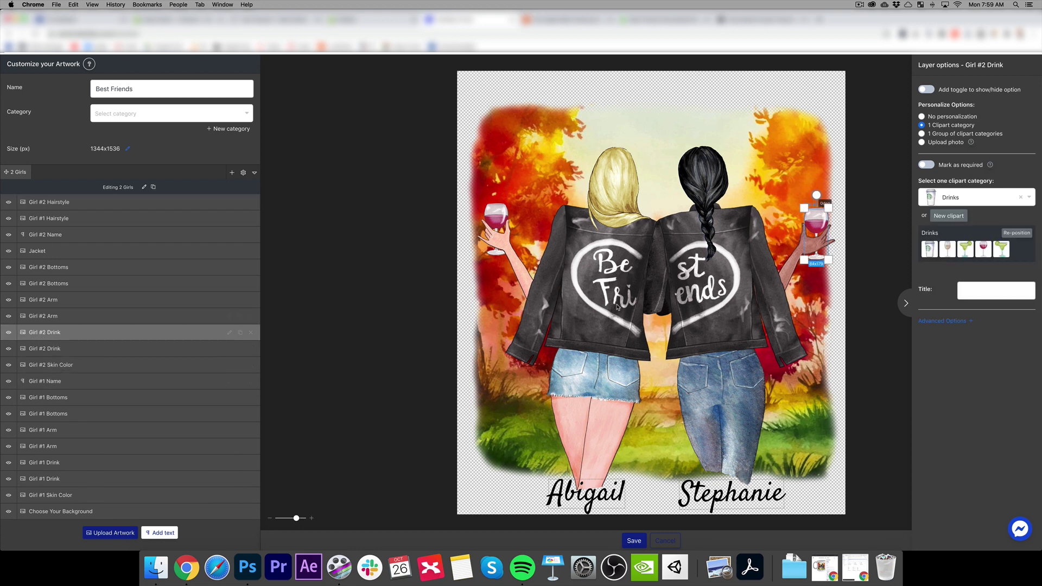
left_click(945, 321)
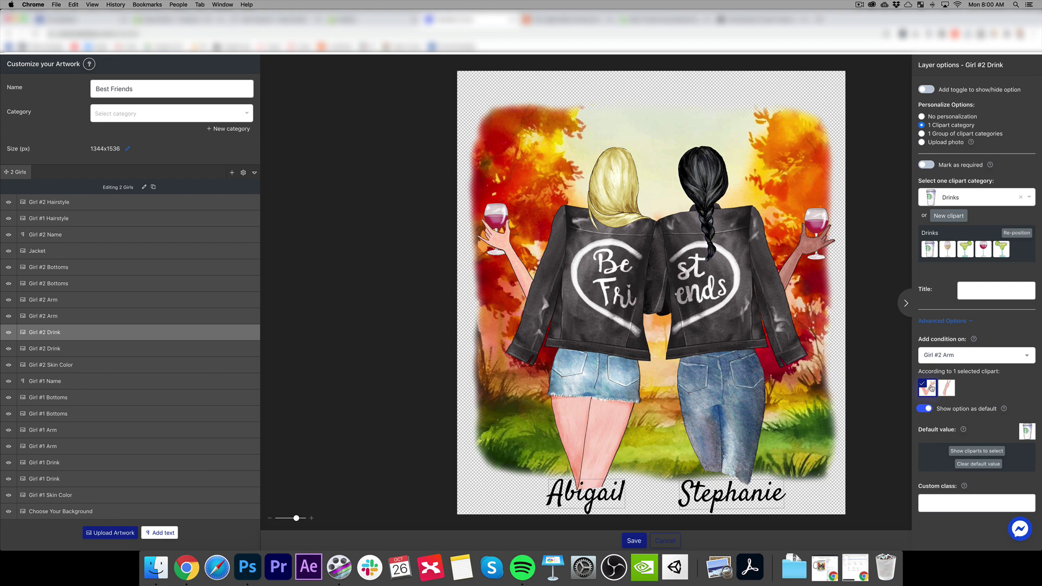
left_click(665, 541)
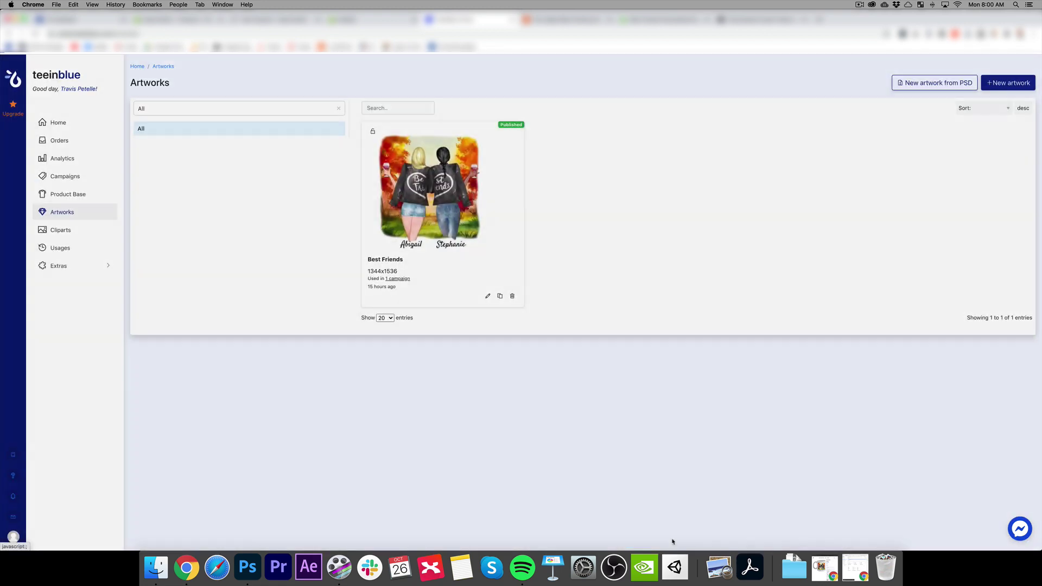
Open Product Base and scroll through the products, such as the GB Coffee Mug and CustomCat mugs and blankets
left_click(76, 197)
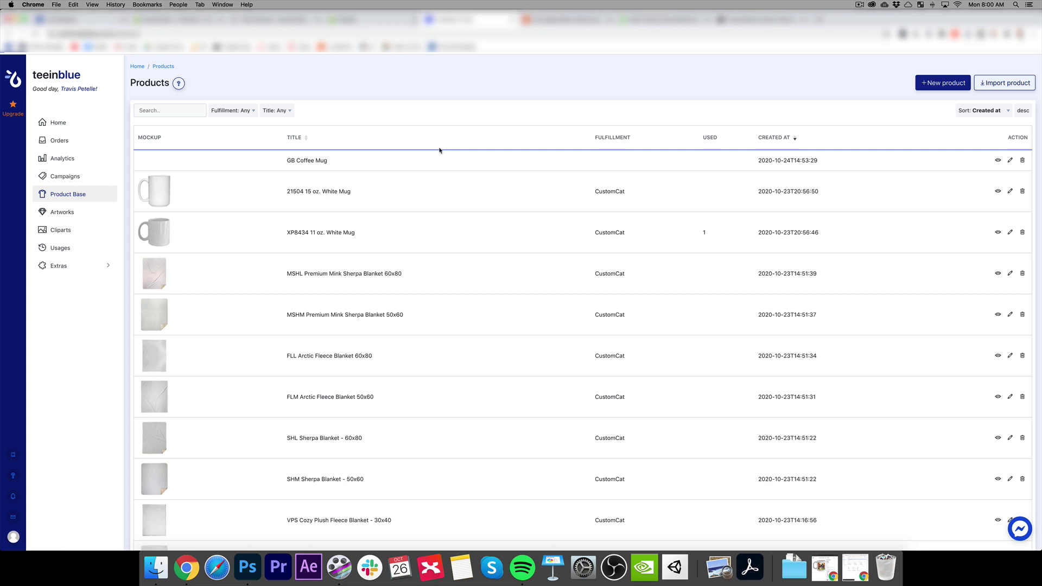
scroll(458, 149, "down", 1)
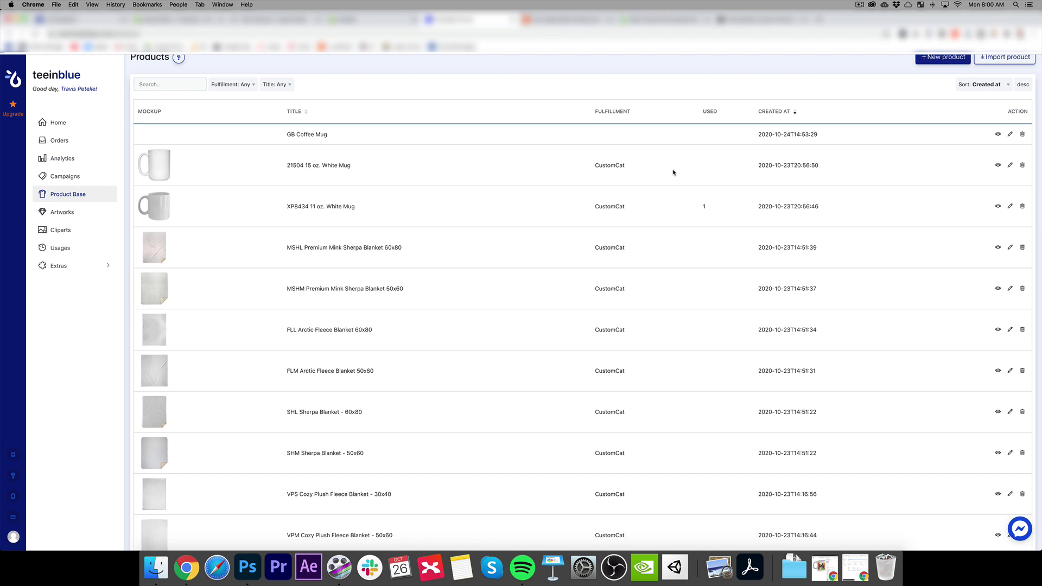
Open the Test Product2 campaign for editing and try reordering the Girl #1 Hairstyle option
left_click(65, 178)
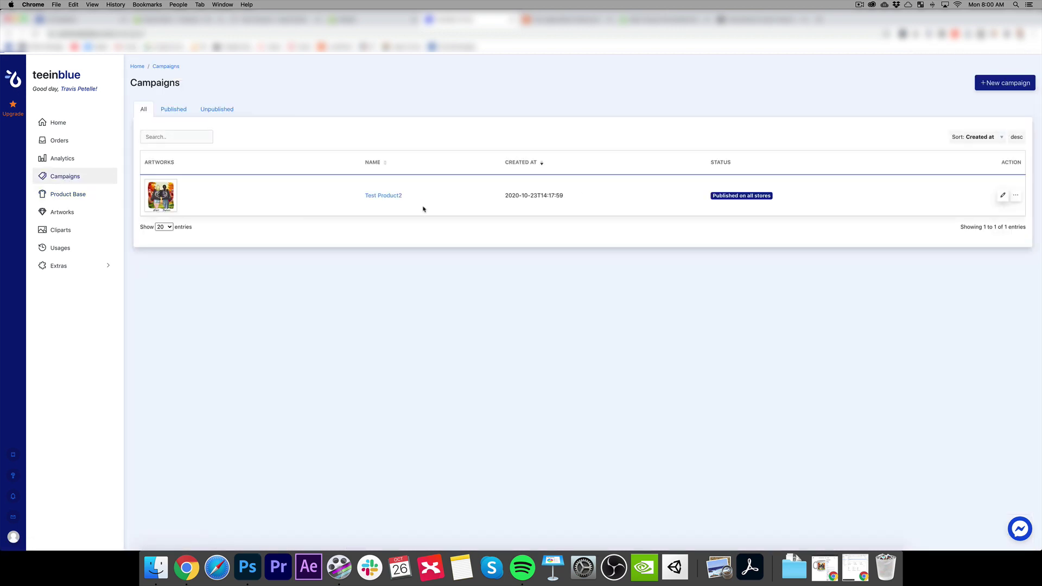
left_click(1003, 195)
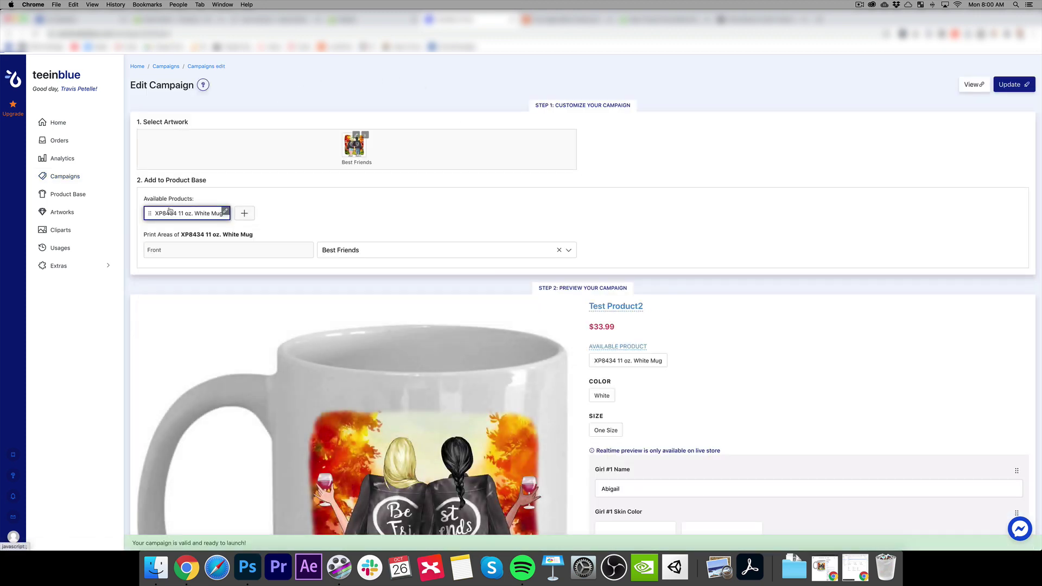
scroll(407, 298, "down", 2)
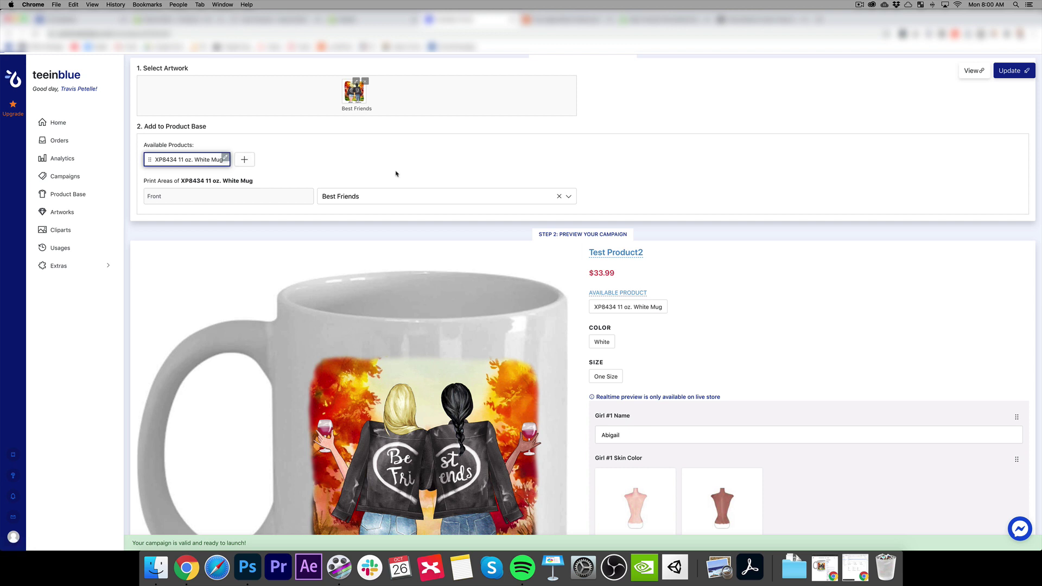
scroll(342, 326, "down", 1)
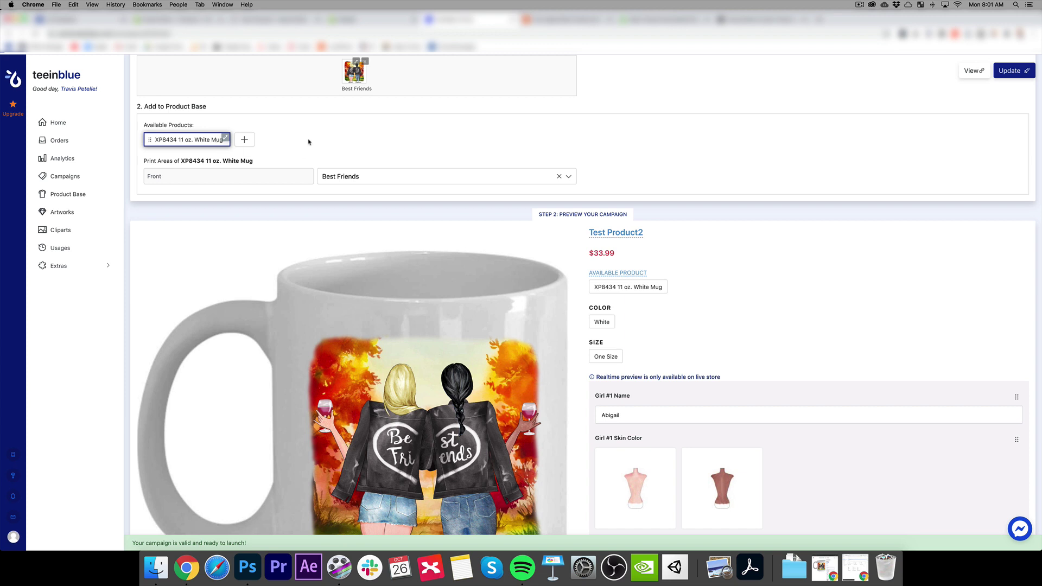
scroll(317, 138, "up", 3)
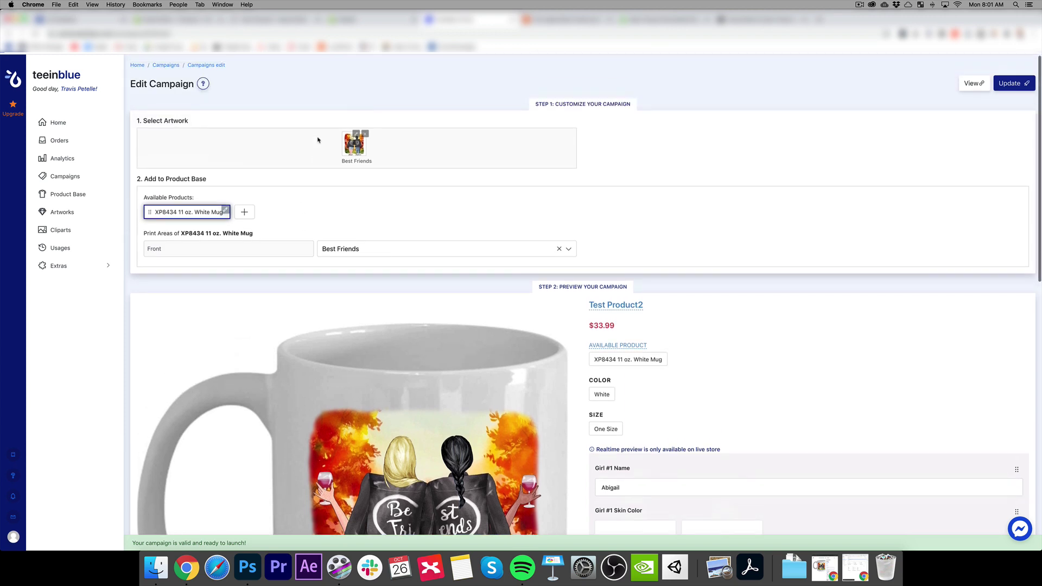
scroll(700, 209, "down", 1)
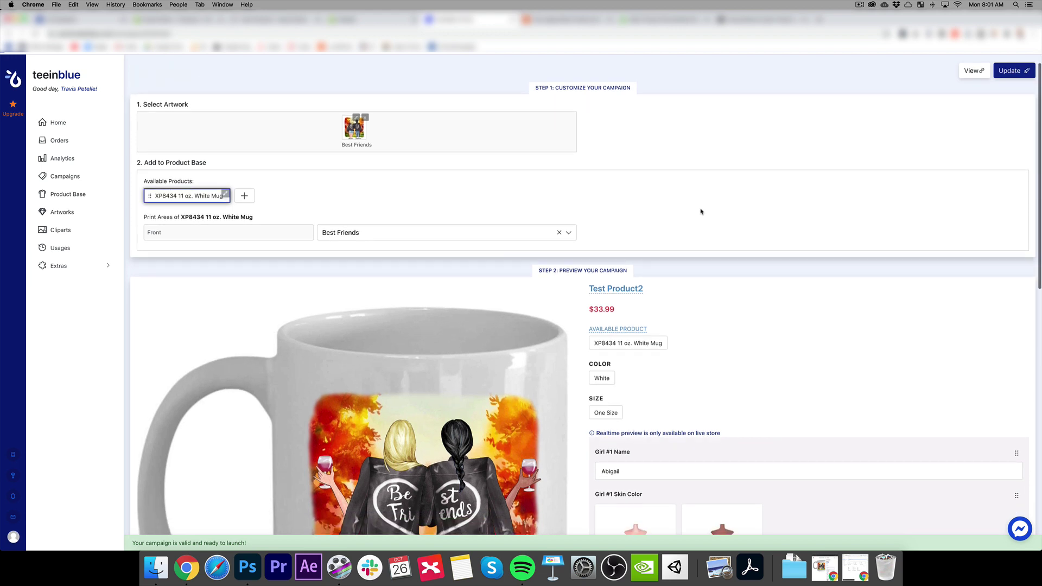
scroll(701, 211, "down", 5)
scroll(701, 211, "down", 3)
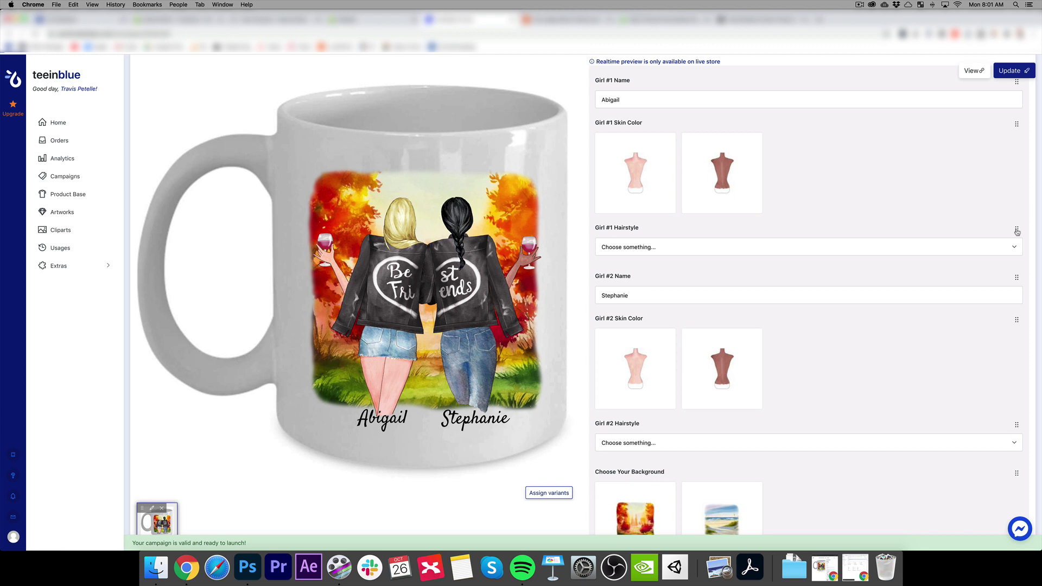
mouse_move(1016, 229)
left_mouse_down()
mouse_move(1023, 324)
mouse_move(1023, 244)
left_mouse_up()
Pick light skin and the first arm pose for Girl #1 in the mug preview
scroll(709, 278, "down", 1)
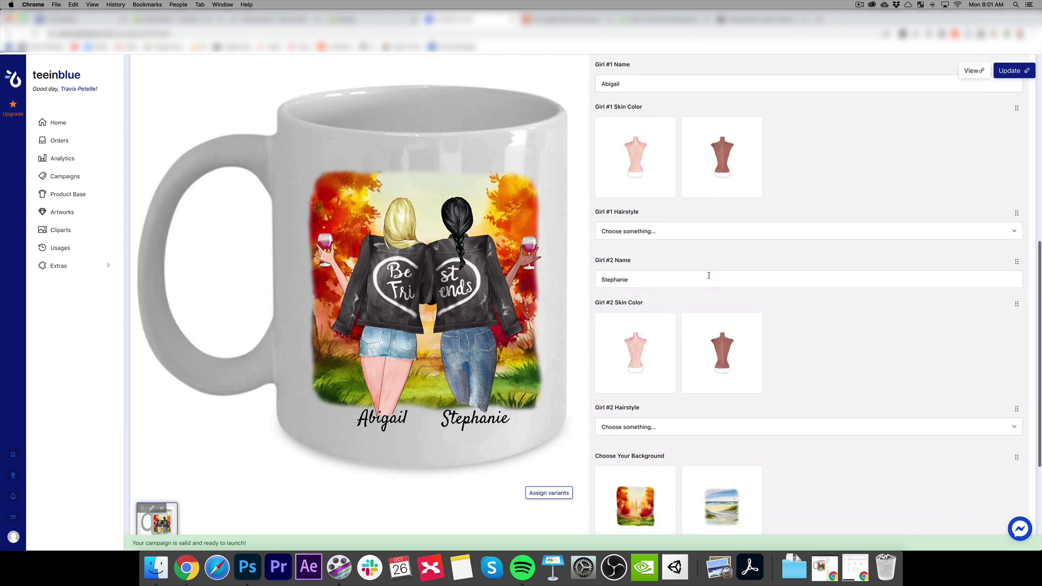
left_click(639, 168)
left_click(634, 269)
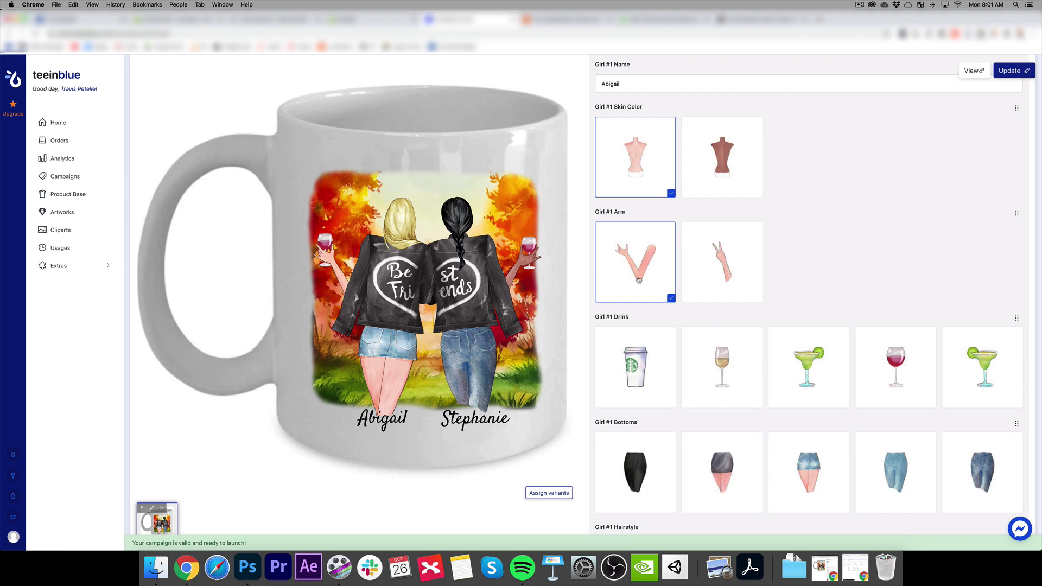
scroll(710, 305, "down", 3)
scroll(679, 256, "down", 3)
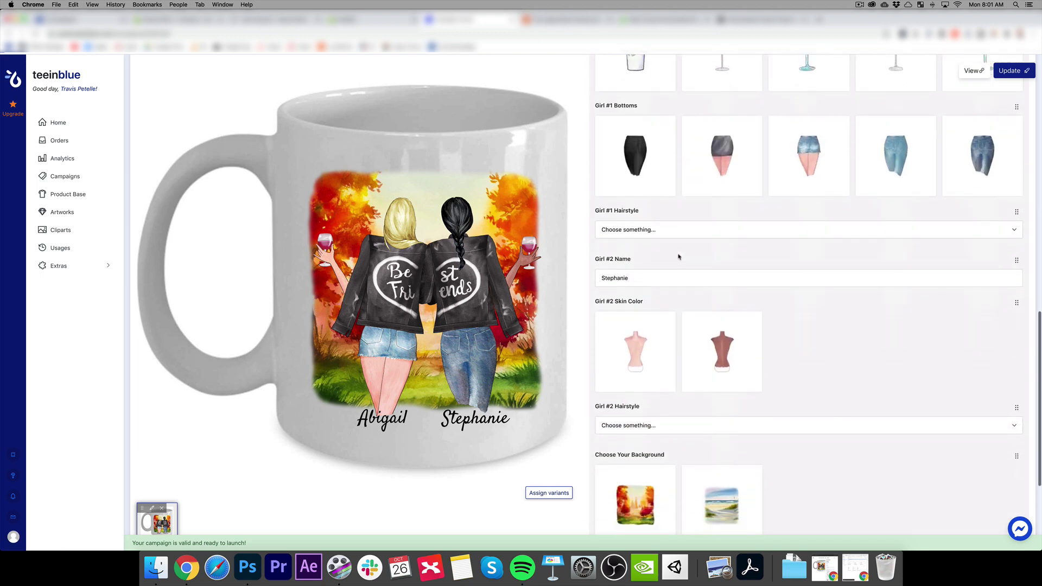
scroll(679, 257, "up", 15)
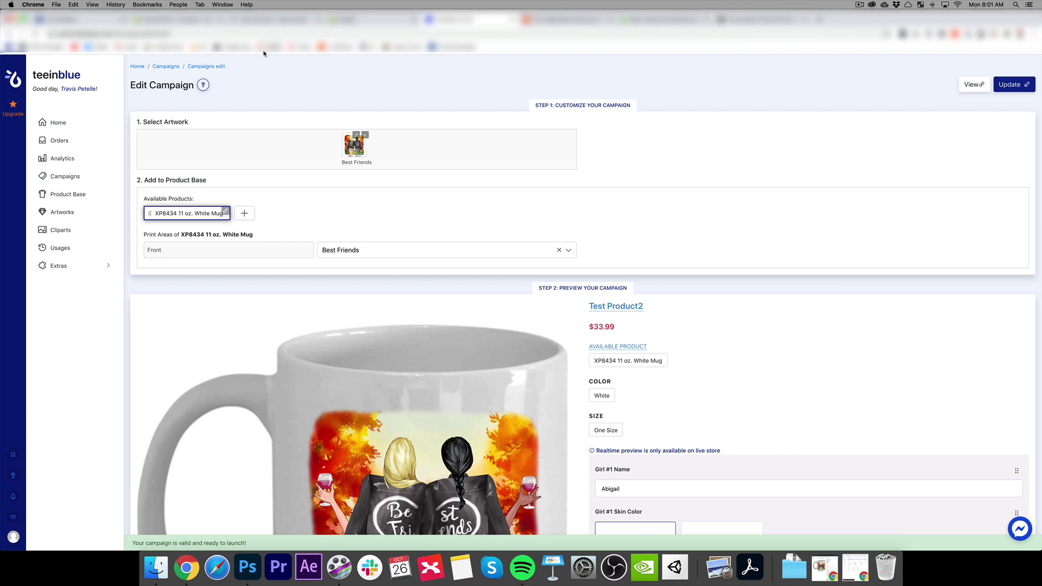
Switch to the store's $14.95 Test Product2 mug page and restore the browser window
left_click(266, 19)
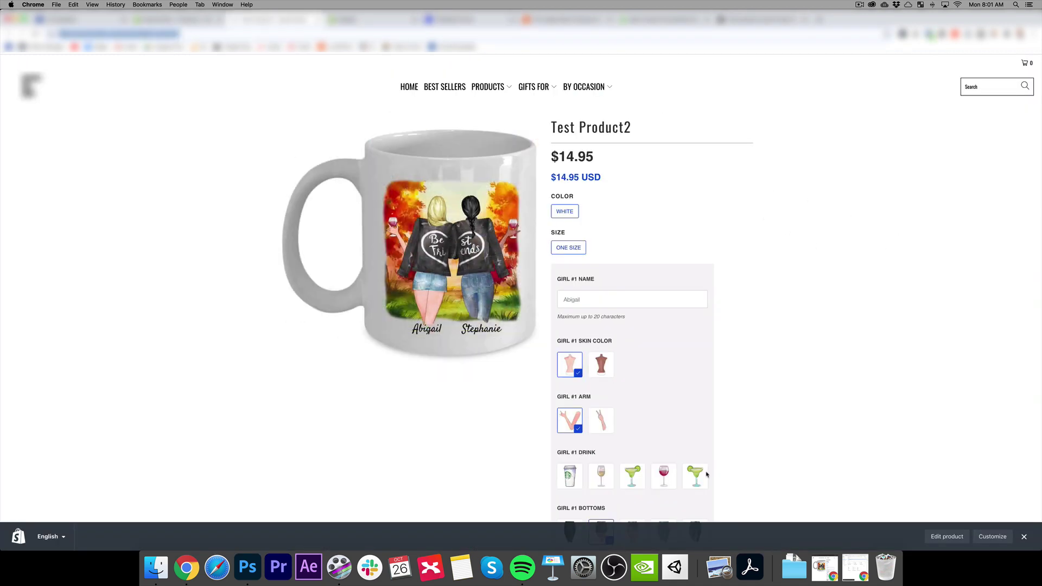
left_click(831, 575)
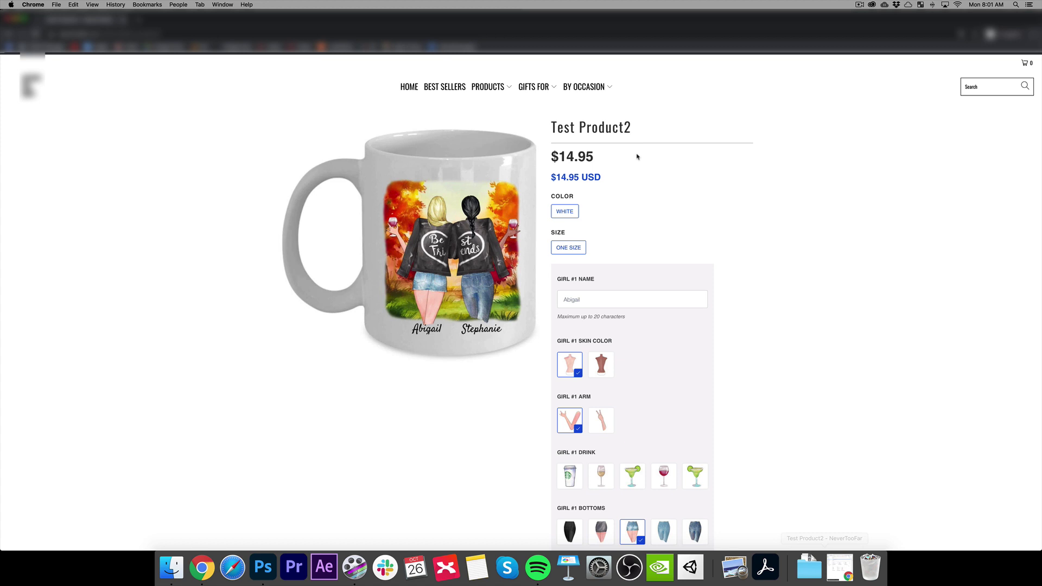
Fill in and correct Girl #1's name in the GIRL #1 NAME field
scroll(643, 198, "down", 1)
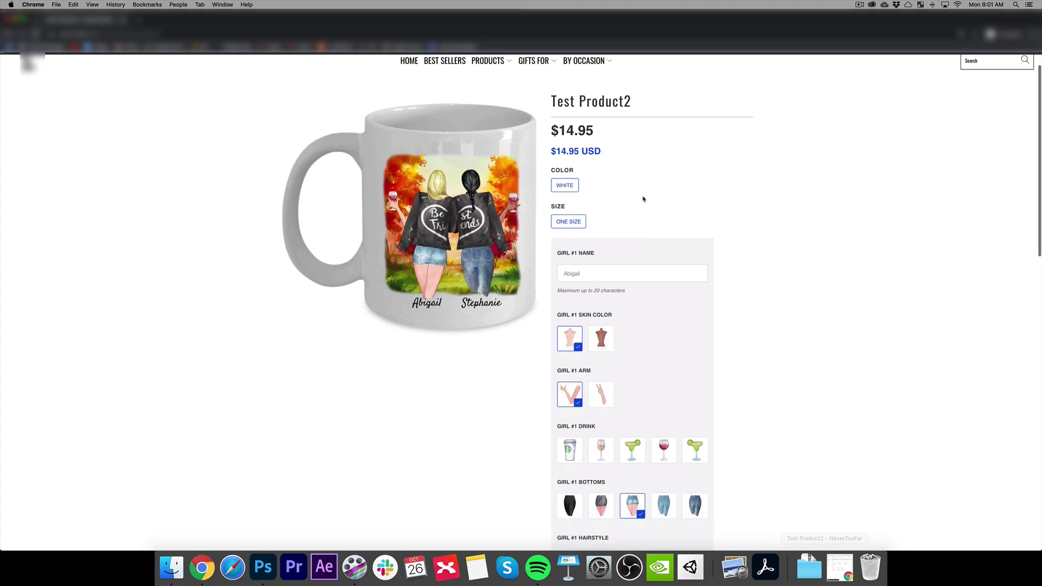
left_click(632, 277)
type("Sara")
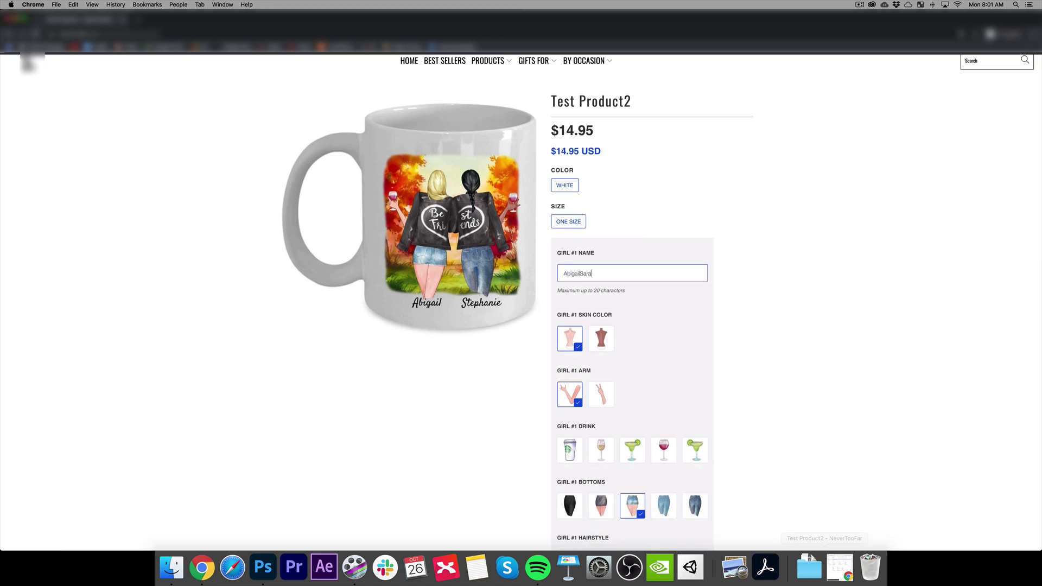
key("super+a")
type("Sarah")
Give Girl #1 dark skin, a margarita, the fourth bottoms style and Shoulder Length hair
left_click(602, 340)
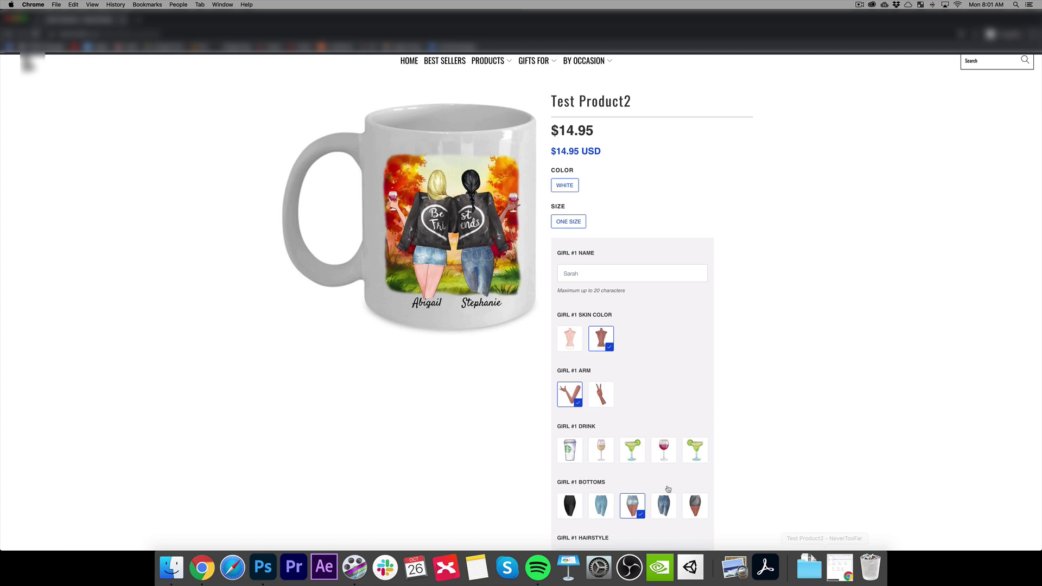
left_click(635, 449)
scroll(539, 430, "down", 4)
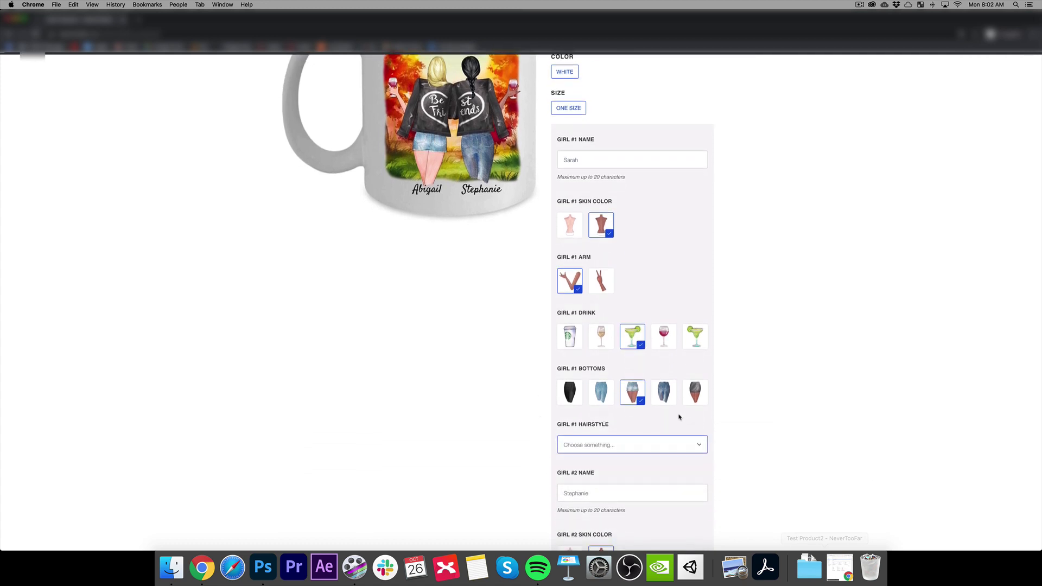
left_click(661, 394)
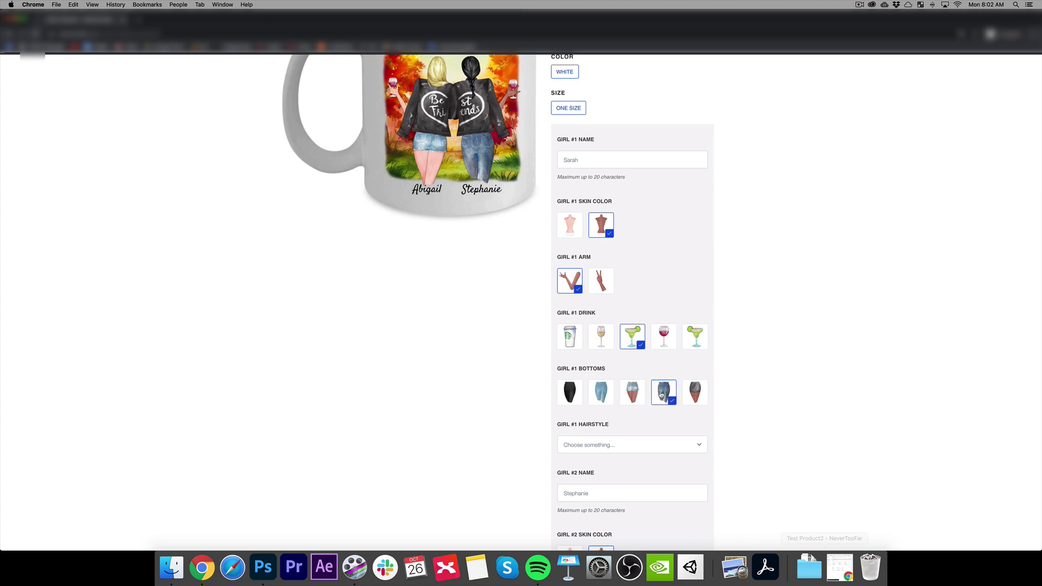
scroll(496, 381, "down", 1)
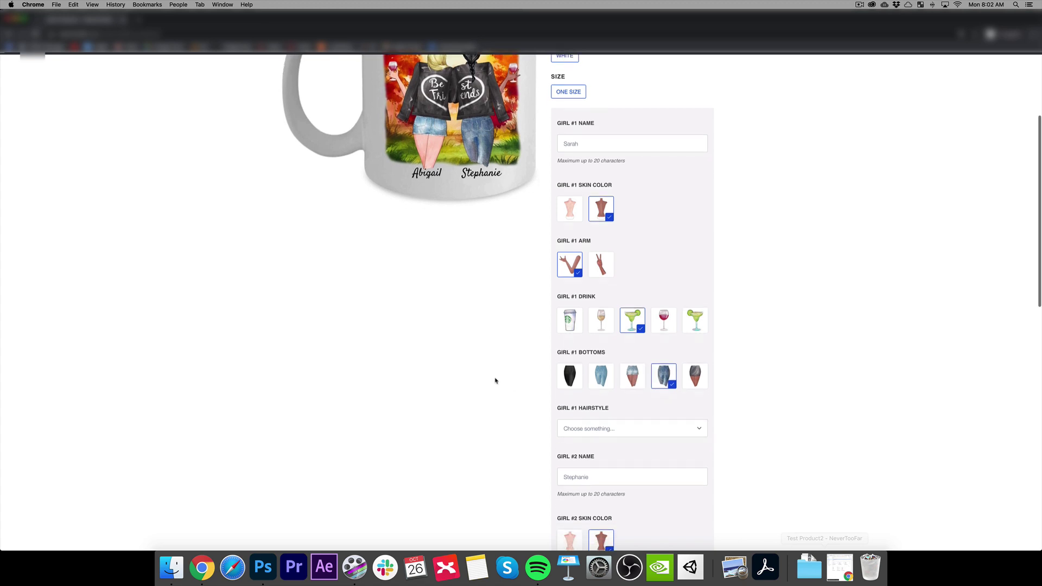
left_click(618, 429)
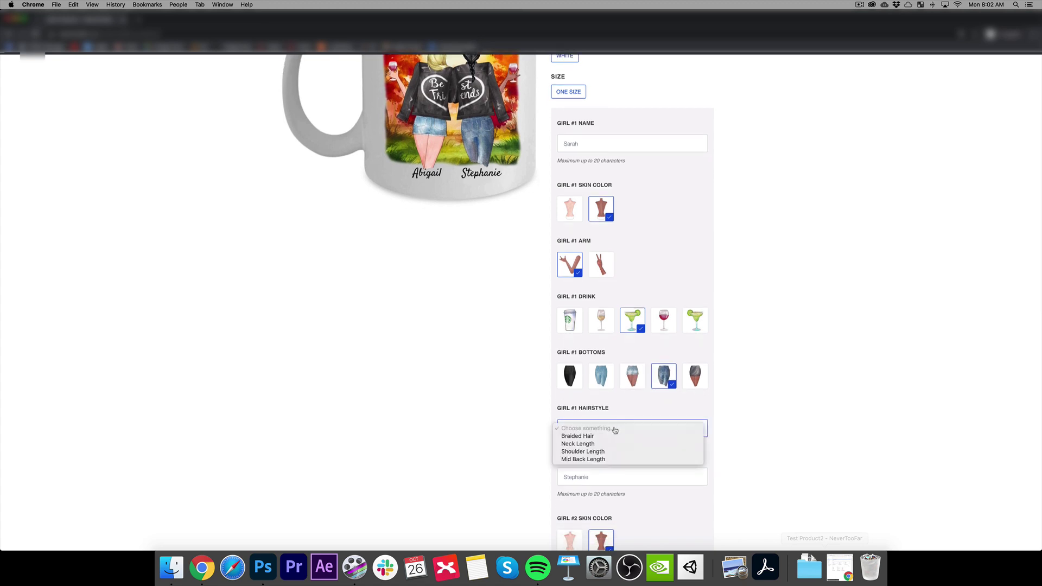
left_click(598, 452)
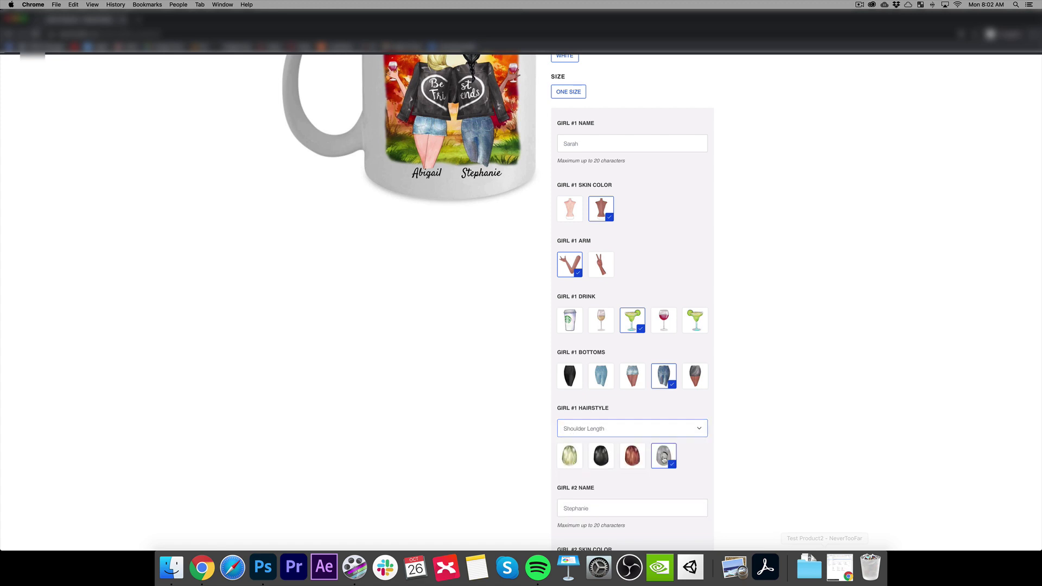
scroll(535, 425, "down", 5)
Replace the Girl #2 name with a new one and give her light skin
left_click(597, 412)
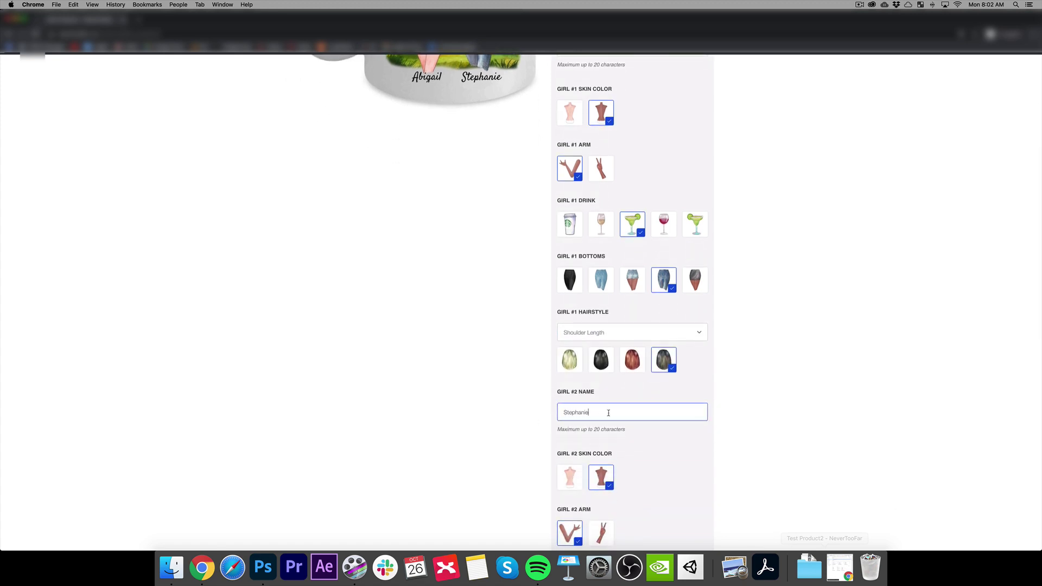
left_click_drag(609, 412, 553, 411)
type("Ally")
left_click(565, 468)
Give Girl #2 a glass of red wine and the second bottoms option
scroll(543, 467, "down", 3)
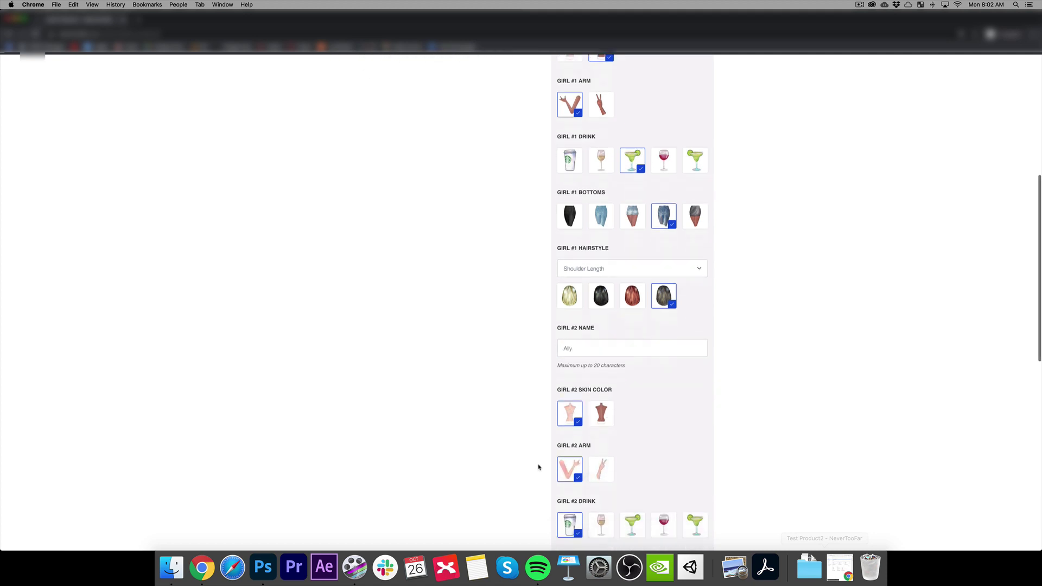
scroll(628, 505, "down", 3)
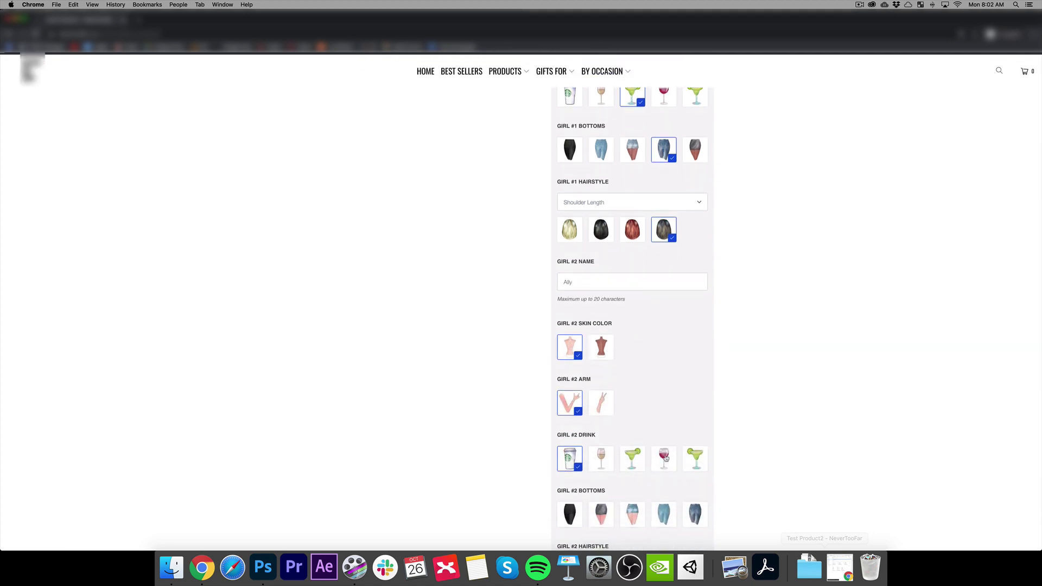
left_click(663, 459)
left_click(602, 514)
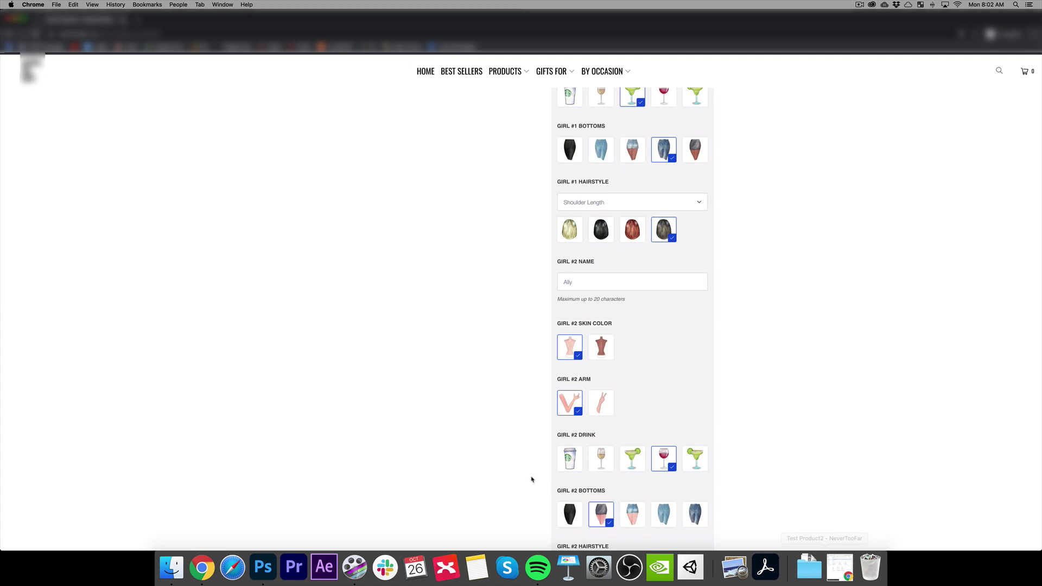
Set Girl #2's hairstyle to dark brown Braided Hair
scroll(532, 481, "down", 5)
left_click(607, 451)
left_click(583, 473)
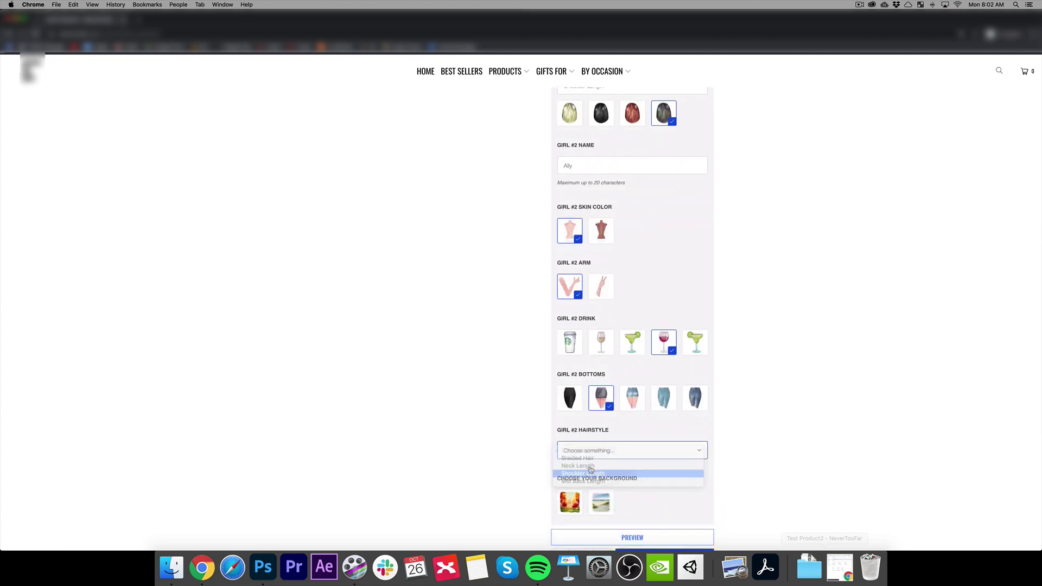
scroll(525, 453, "down", 1)
left_click(617, 415)
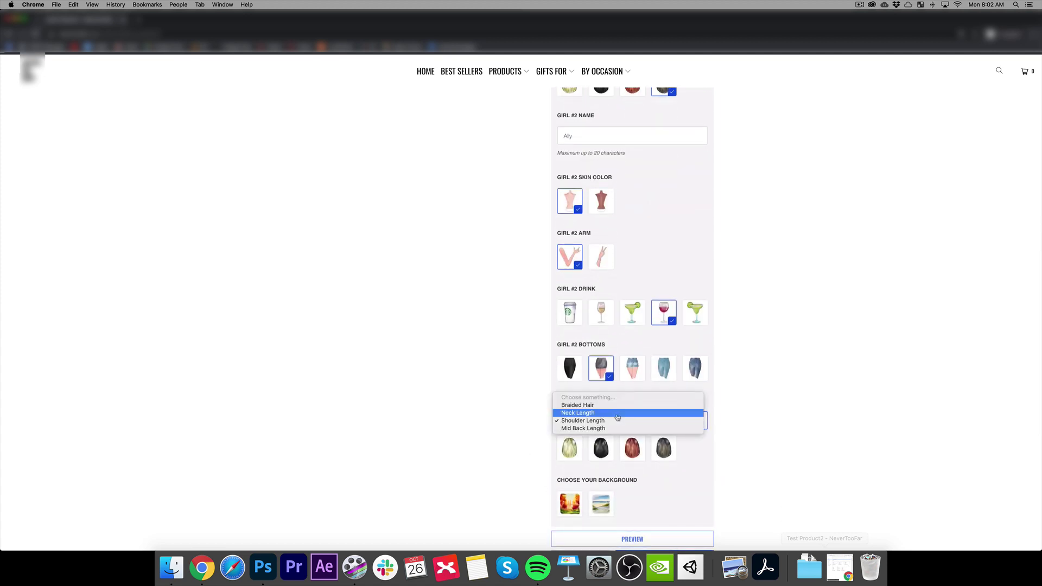
left_click(589, 406)
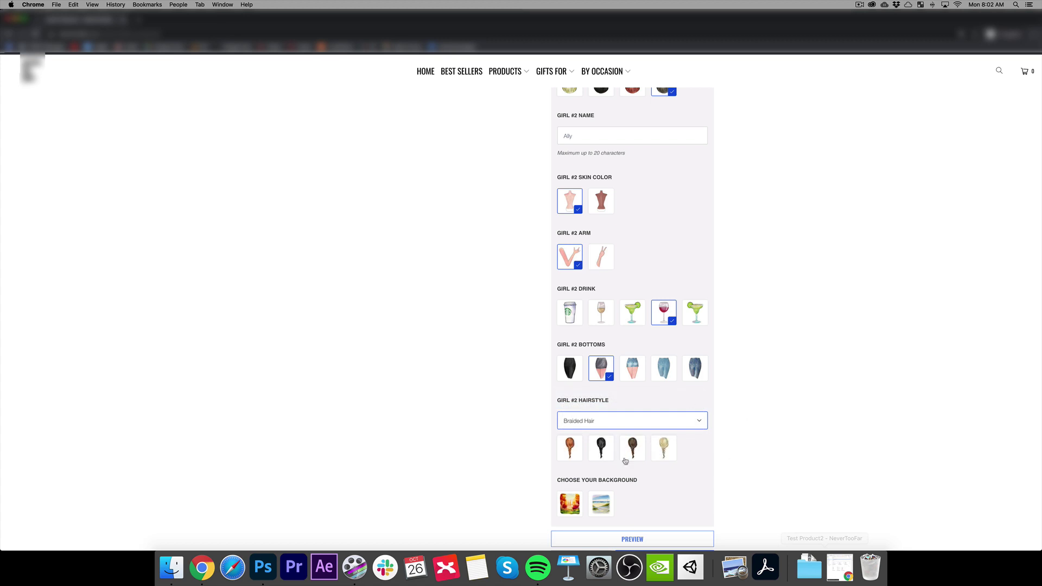
left_click(632, 447)
Choose the beach background and preview the personalized Test Product2 mug
scroll(527, 442, "down", 5)
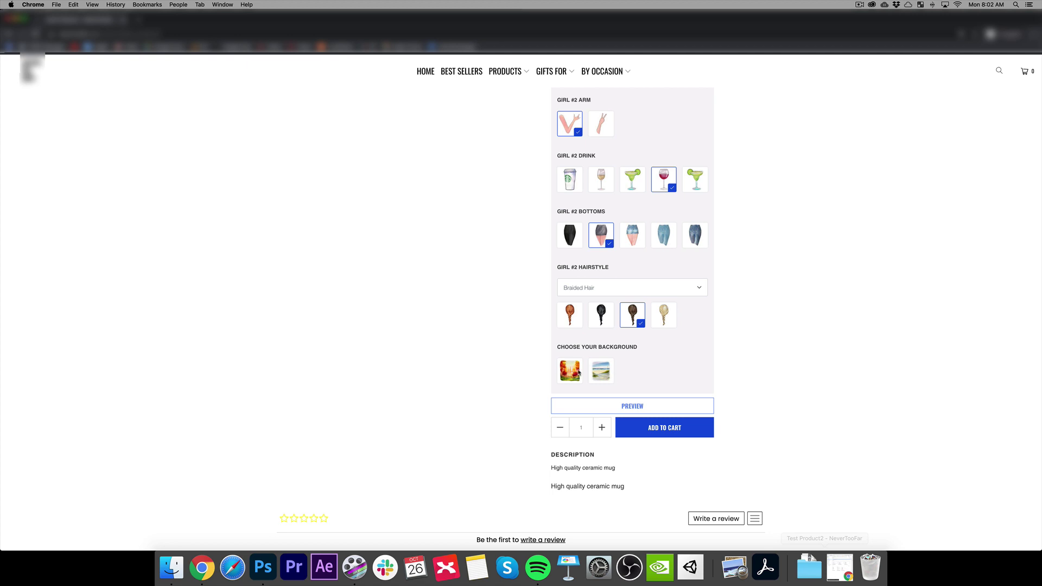
scroll(536, 354, "up", 15)
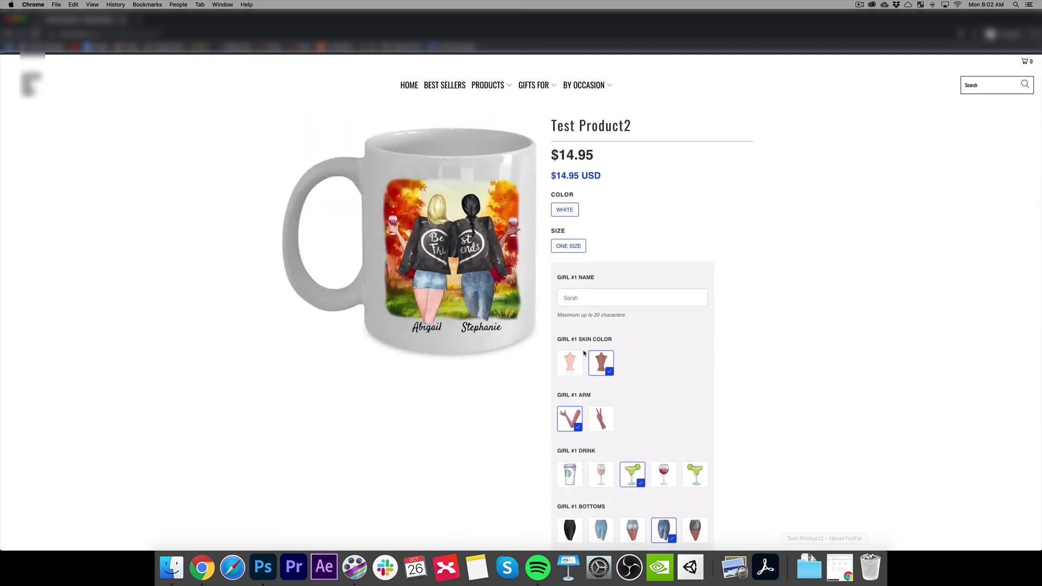
scroll(543, 325, "down", 15)
left_click(610, 416)
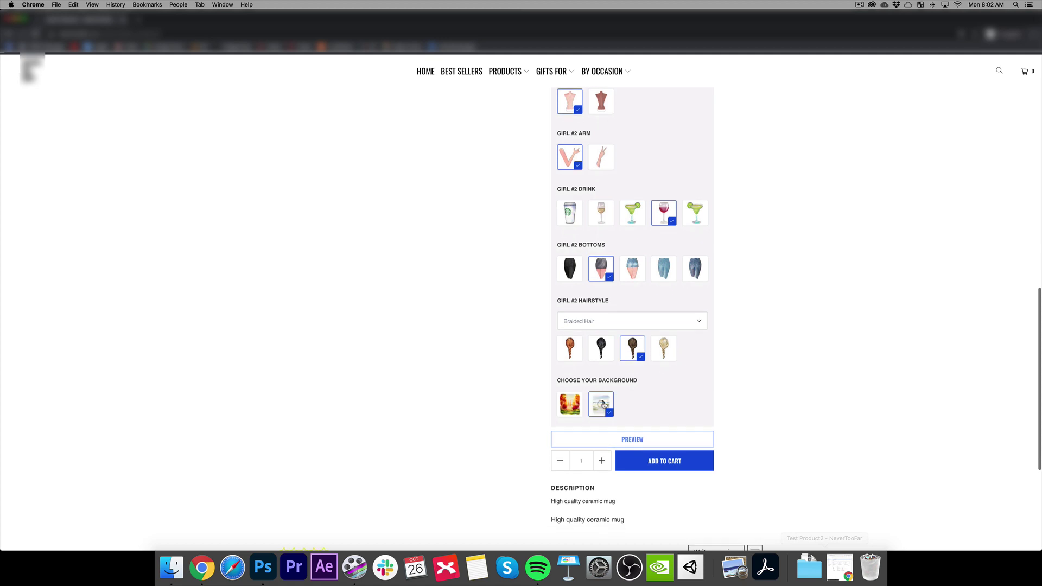
left_click(642, 444)
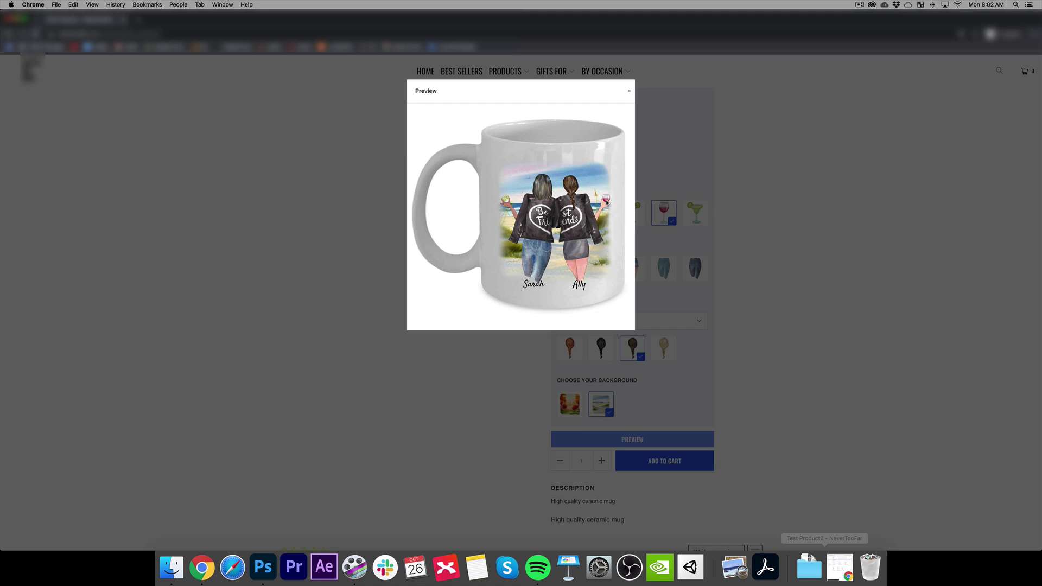
Close the mug preview and scroll back to the top of the Test Product2 page
left_click(630, 93)
scroll(438, 158, "up", 10)
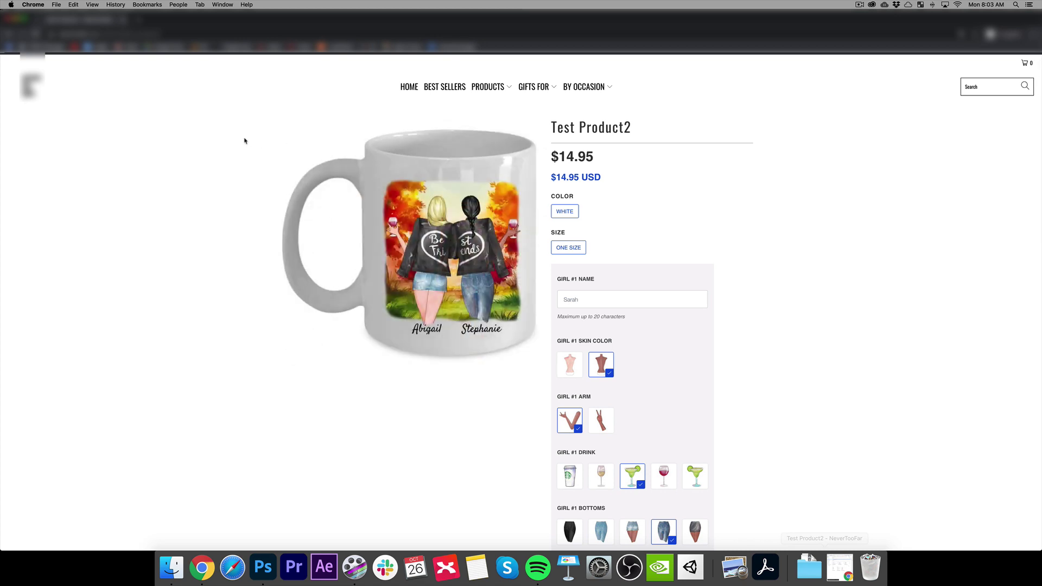
Scroll down the Test Product2 page and request the personalized mug preview again
scroll(703, 318, "down", 2)
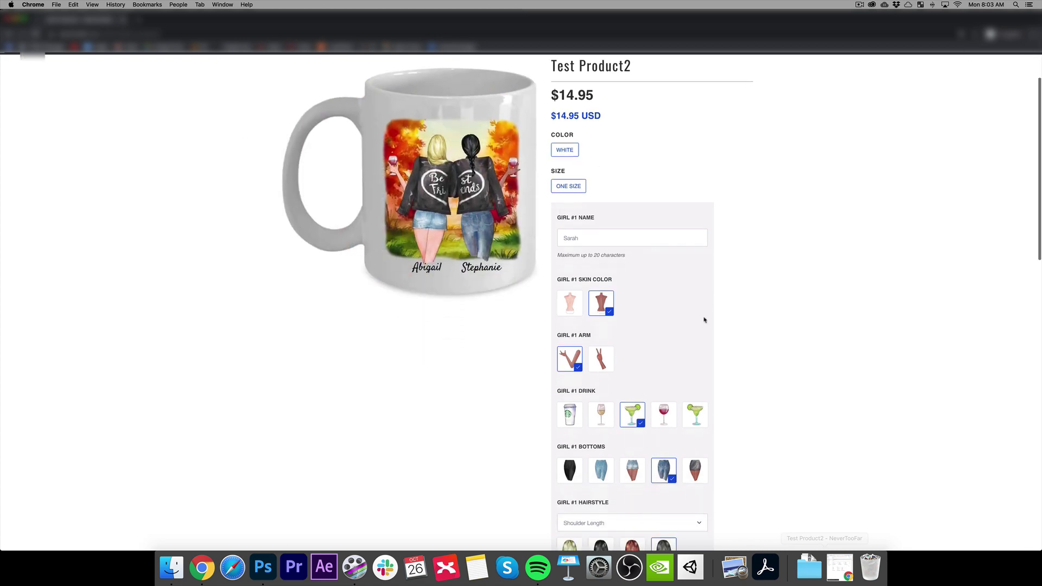
scroll(700, 316, "up", 2)
scroll(699, 316, "down", 4)
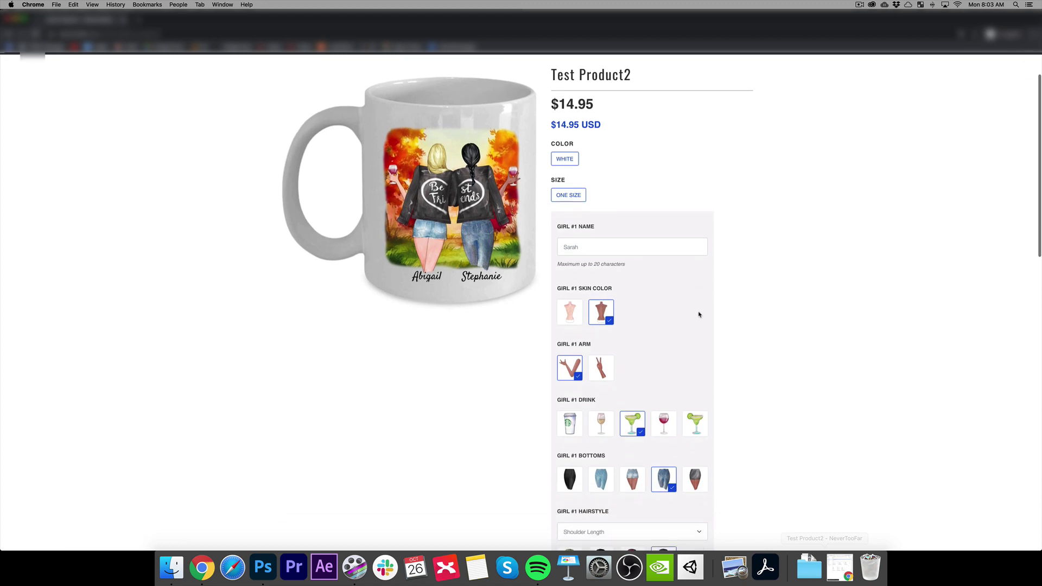
scroll(699, 314, "down", 20)
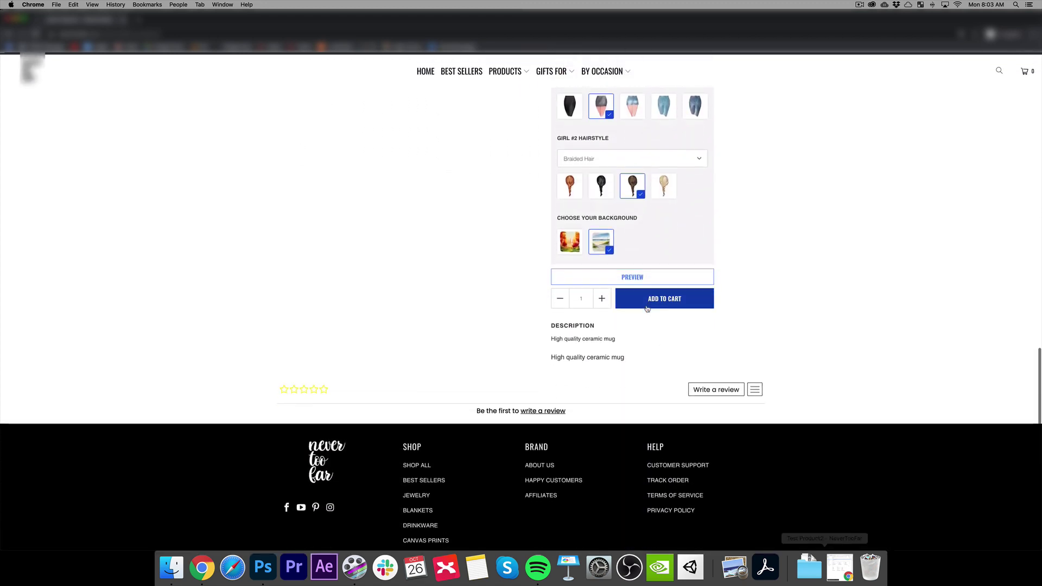
left_click(667, 286)
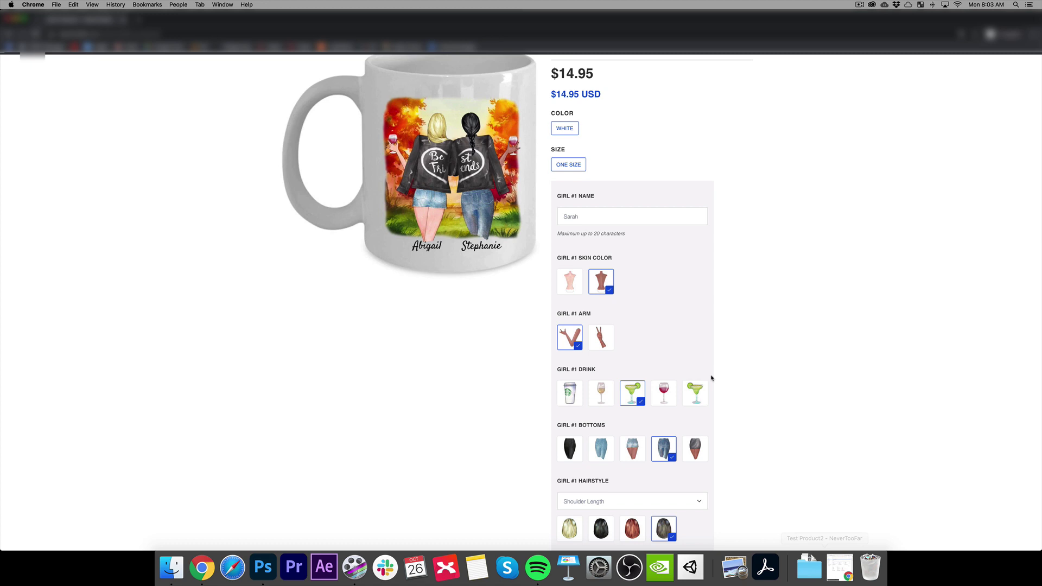
In Photoshop, toggle the 2 Girls group layers to show the two-girls artwork
left_click(263, 567)
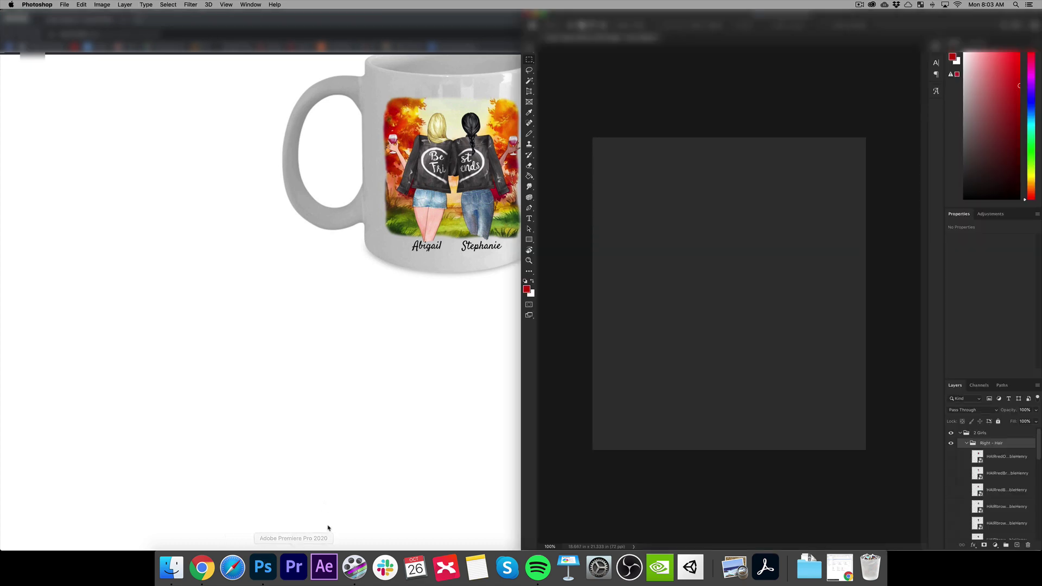
left_click(952, 444)
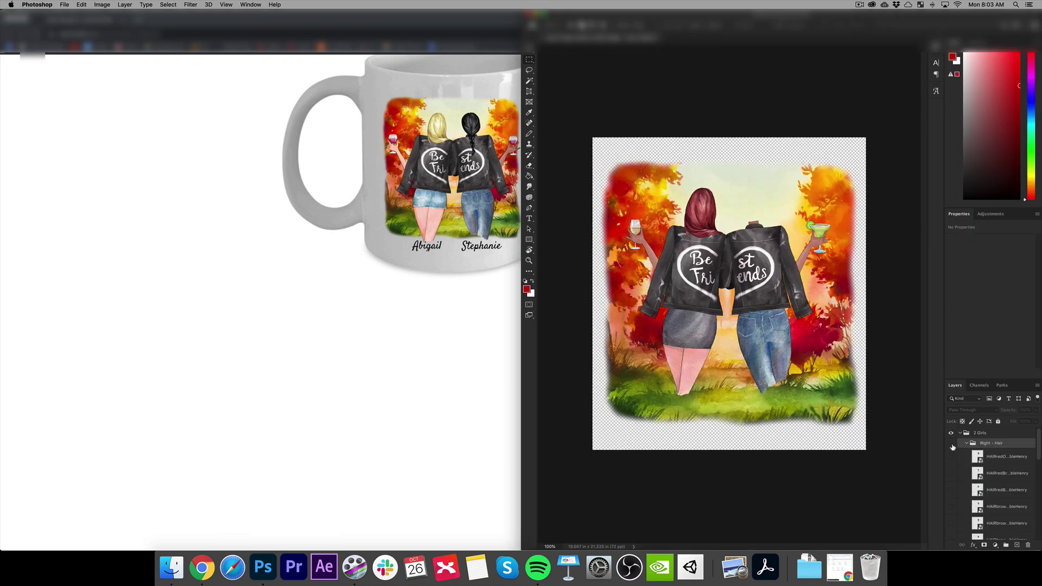
left_click(952, 444)
left_click(951, 433)
left_click(951, 433)
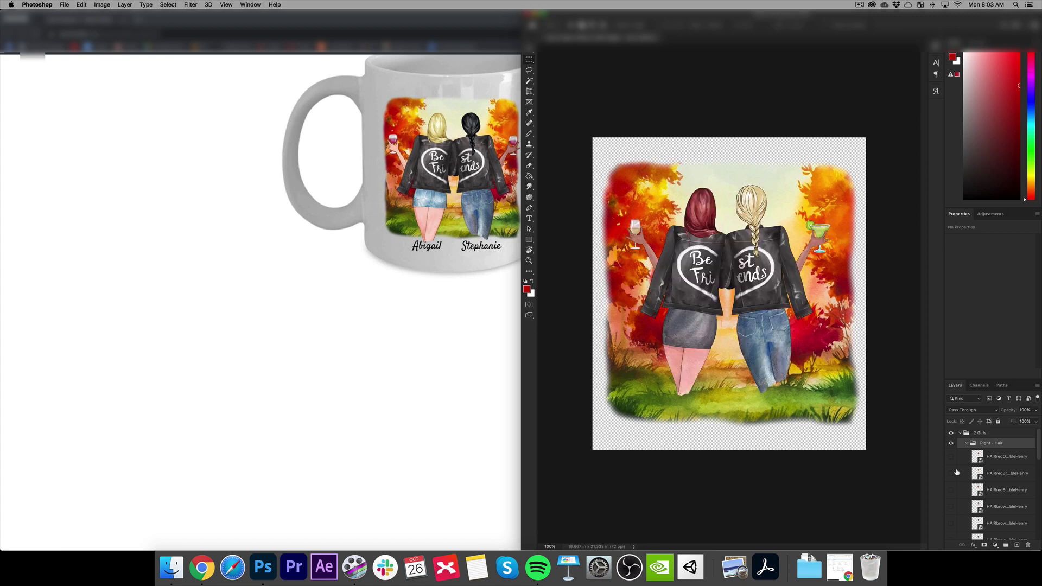
scroll(960, 496, "down", 5)
scroll(960, 496, "down", 1)
Swap the right girl's blonde hair layers for the HAIRblack layer and collapse Right - Hair
left_click(951, 447)
left_click(951, 464)
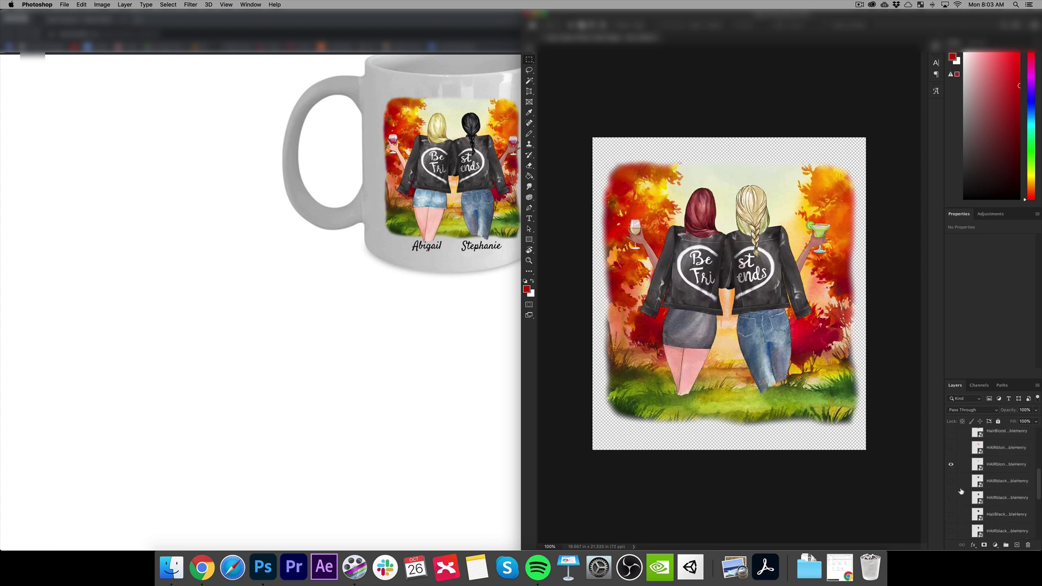
left_click(951, 498)
left_click(951, 464)
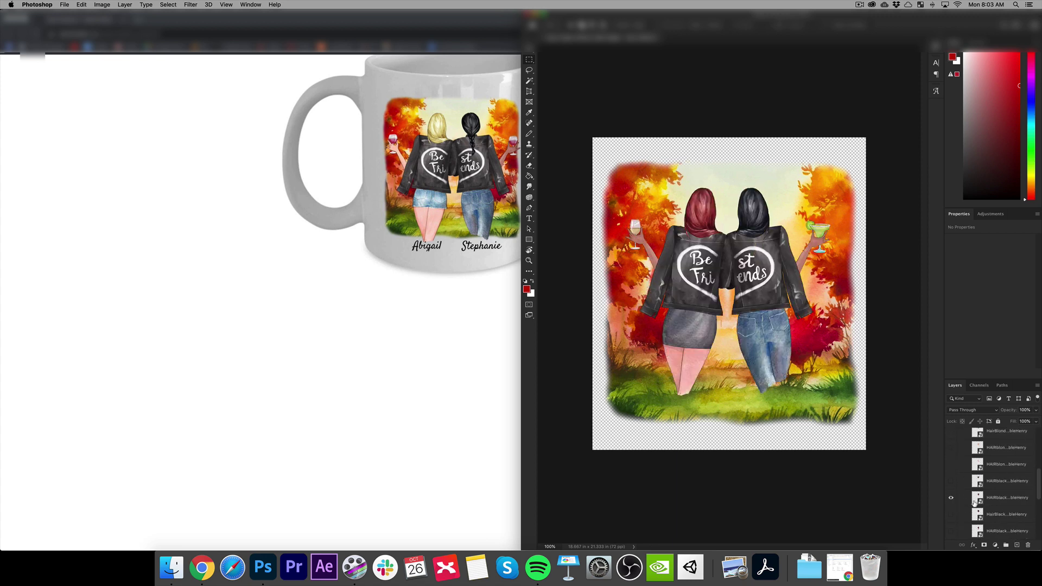
scroll(975, 504, "down", 3)
scroll(974, 502, "down", 2)
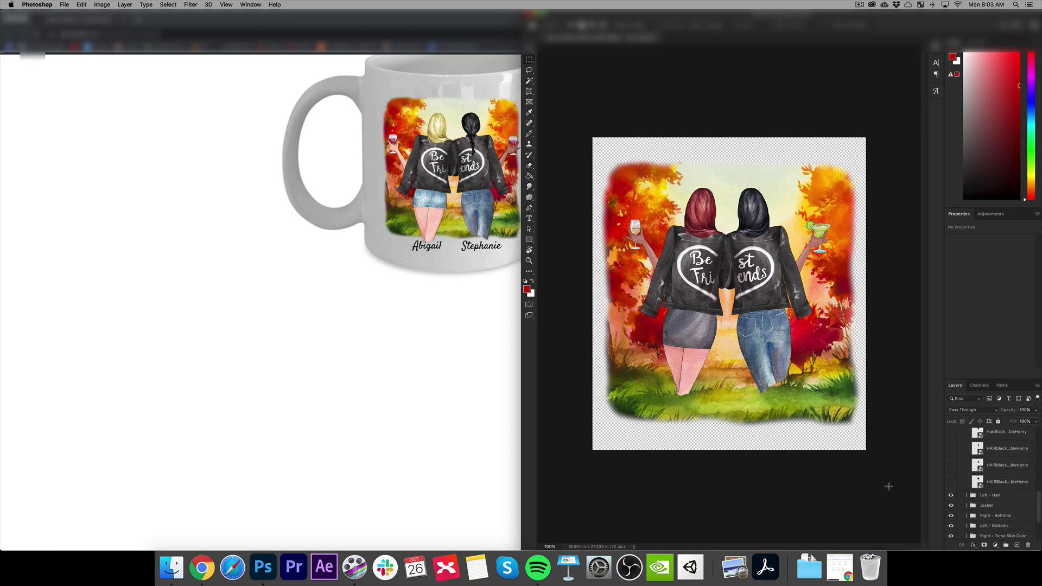
scroll(990, 482, "up", 5)
left_click(966, 443)
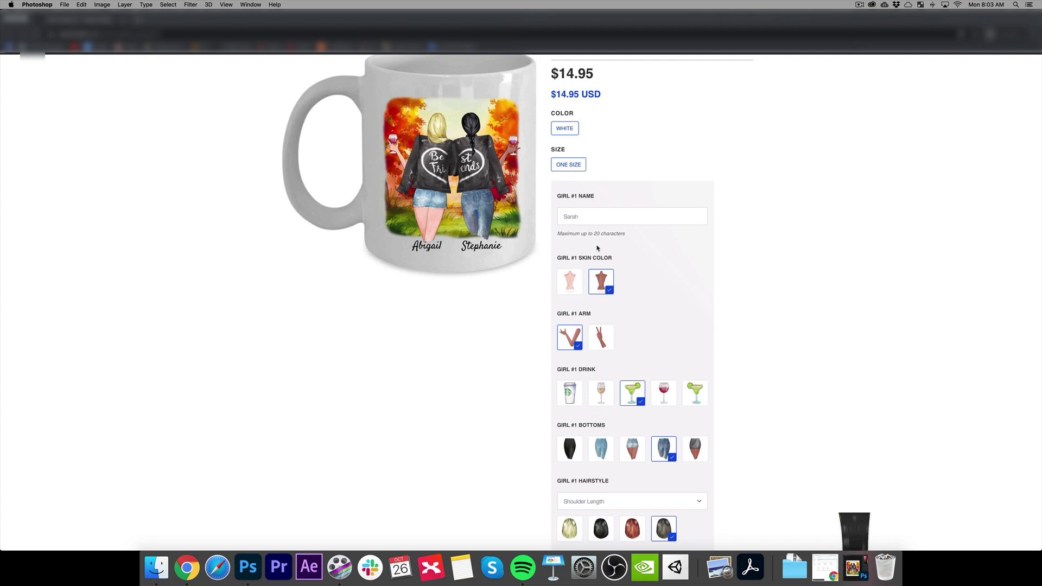
scroll(663, 249, "up", 3)
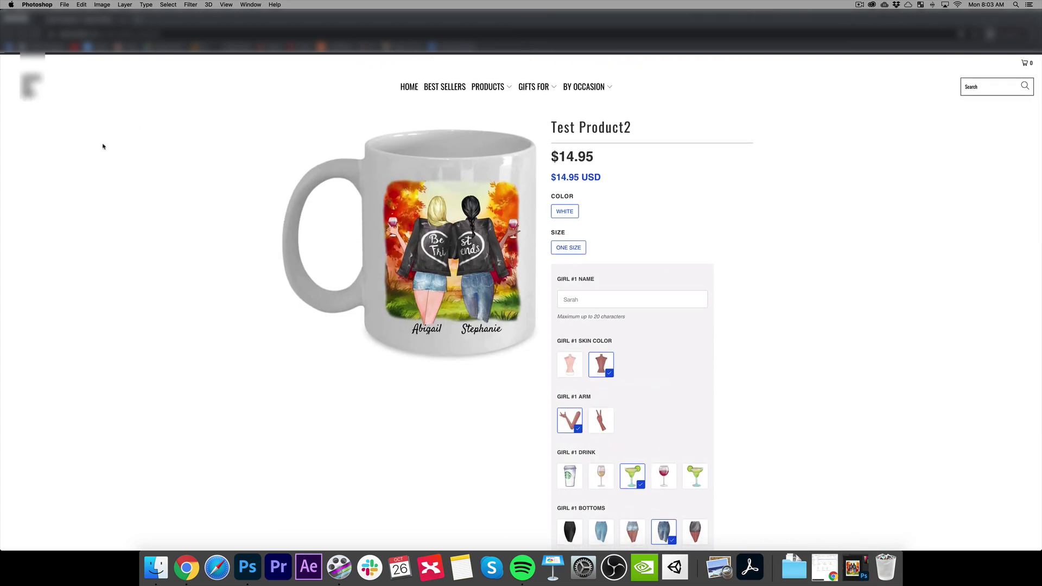